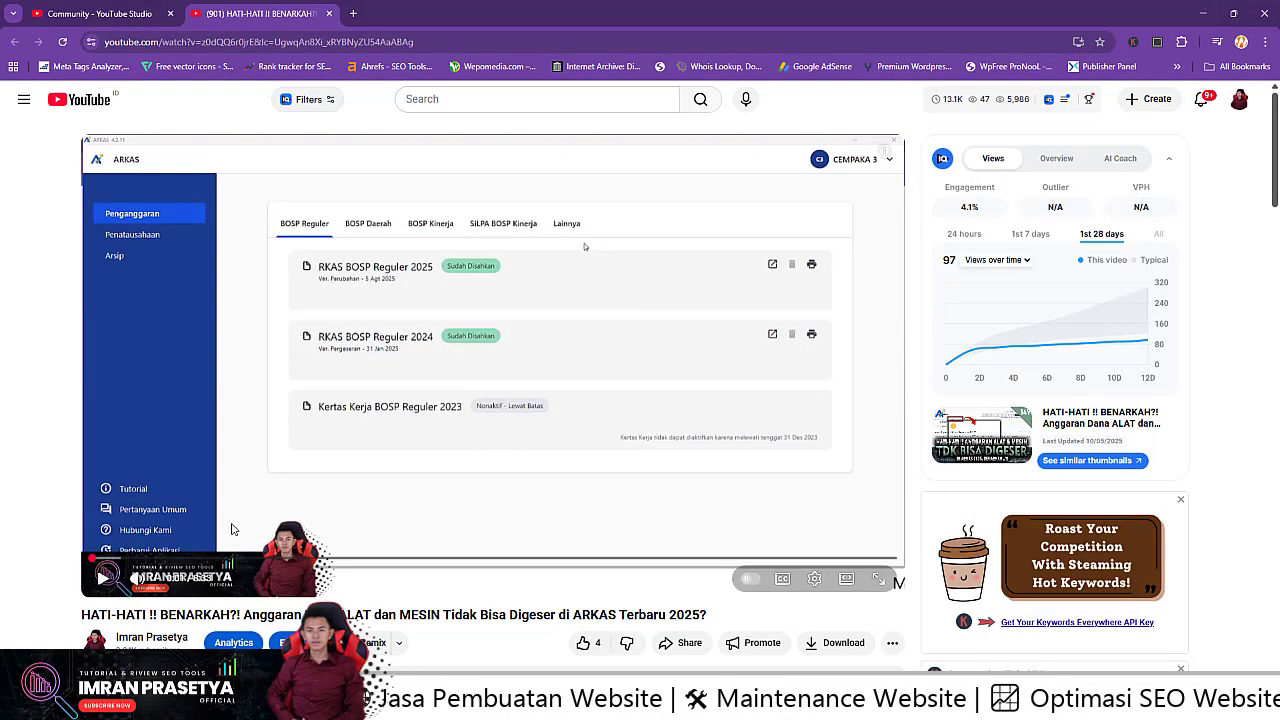
# Step: Read the highlighted viewer comment below the ARKAS video about the 2025 budget exceeding its ceiling after a shift
pyautogui.scroll(-2, 3, 492)
pyautogui.scroll(-1, 3, 492)
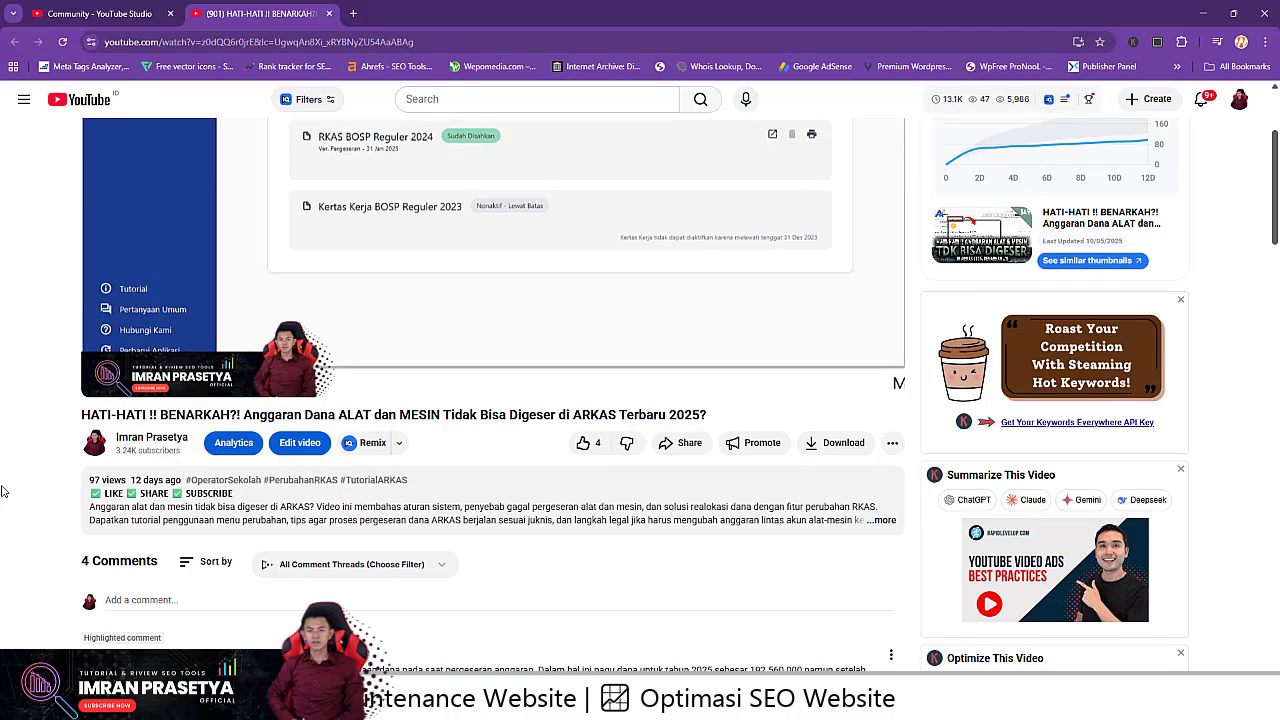
pyautogui.scroll(-2, 3, 492)
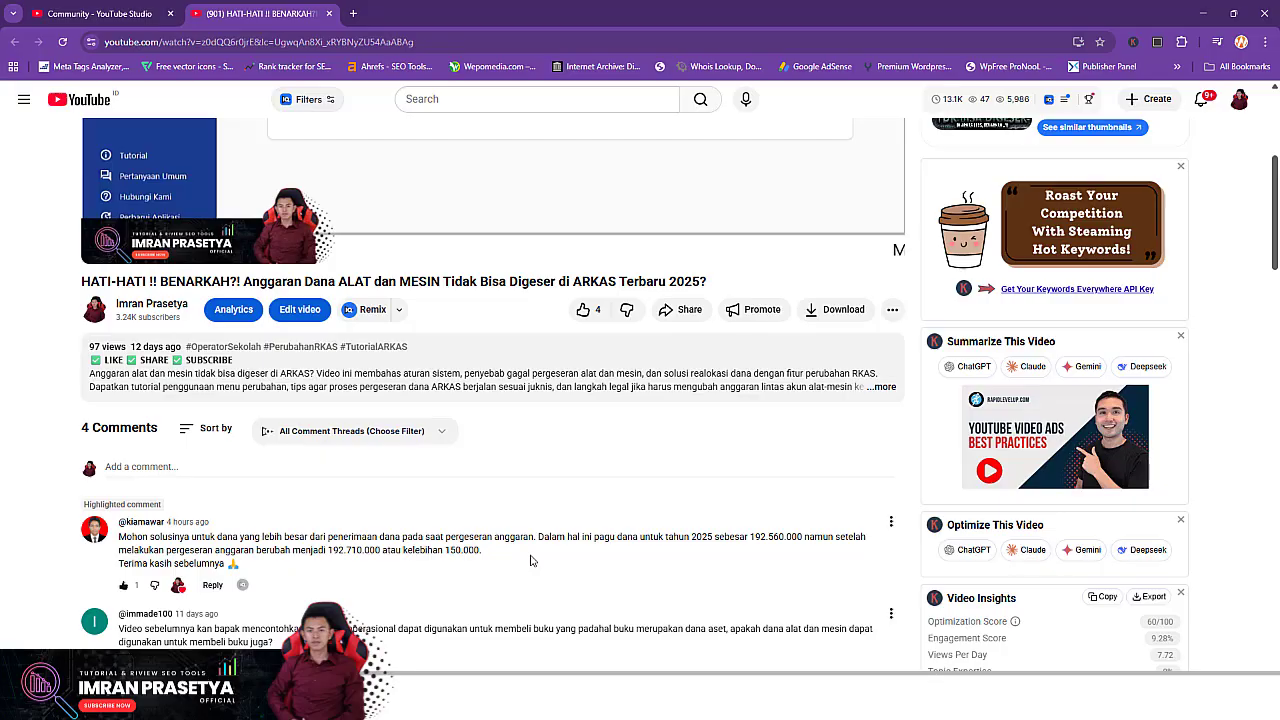
pyautogui.scroll(1, 505, 507)
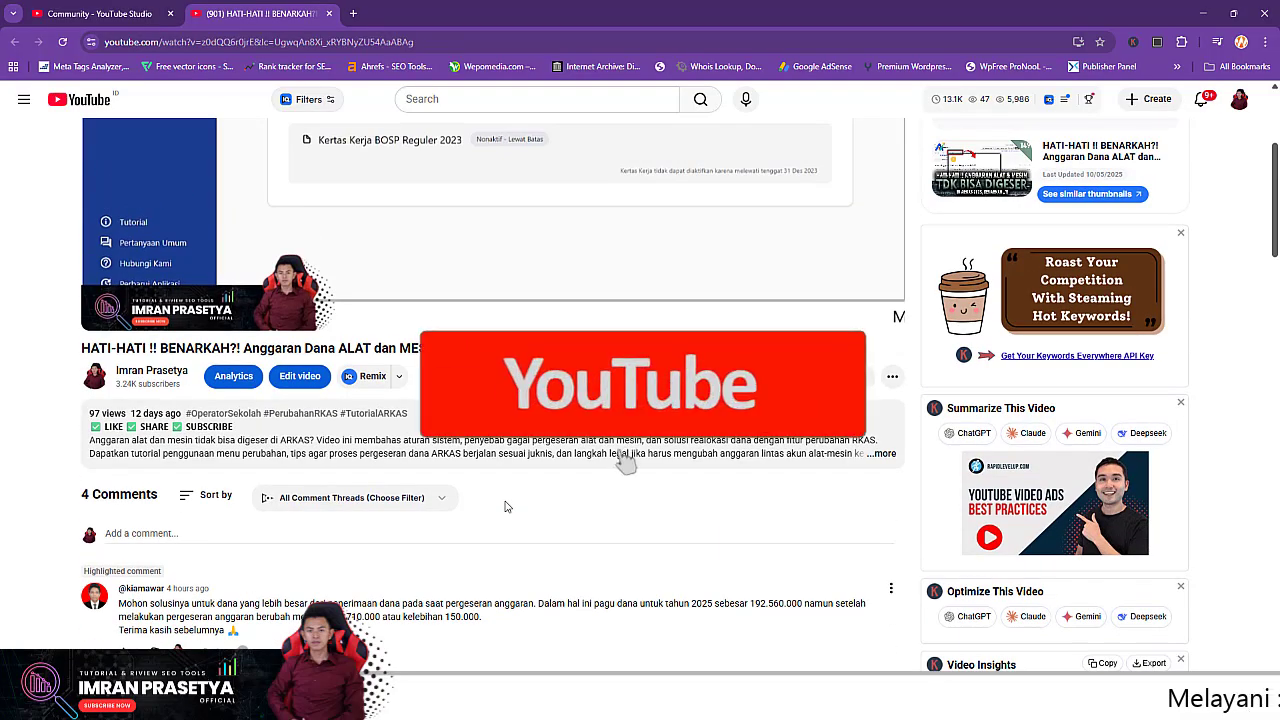
# Step: Open the video creator's channel in a new tab and browse its list of latest uploaded videos
pyautogui.rightClick(163, 368)
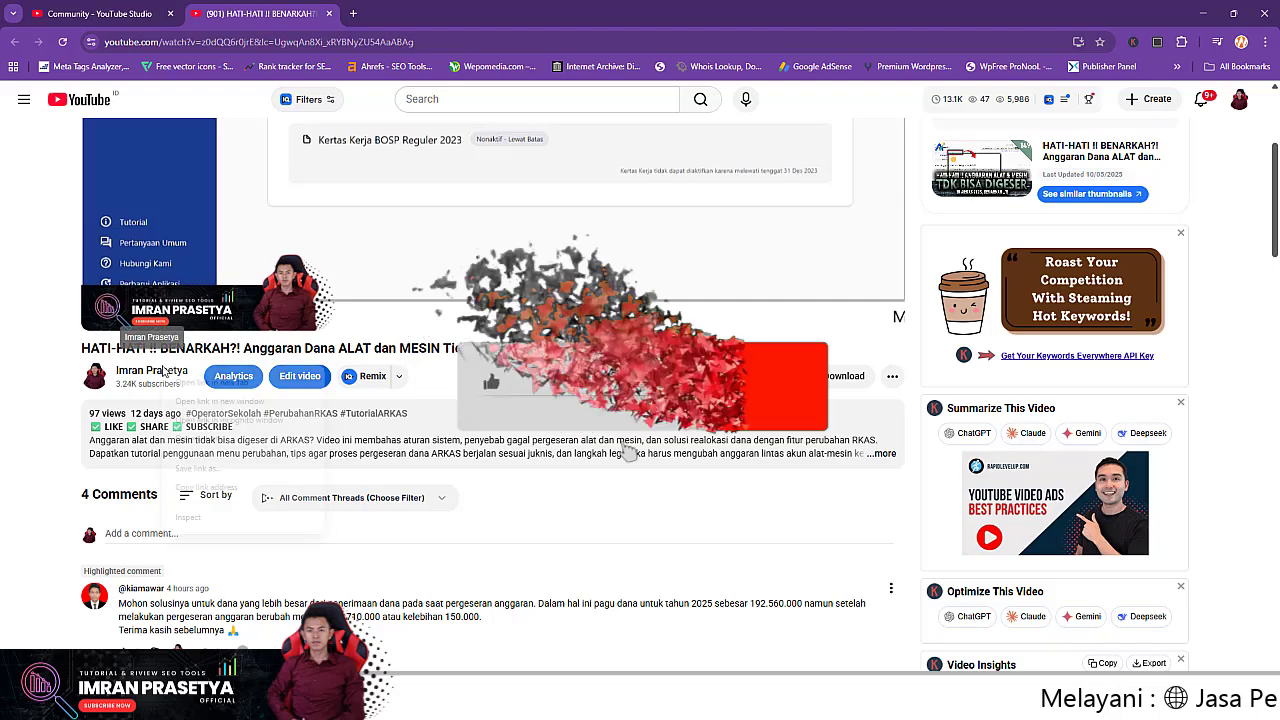
pyautogui.click(196, 380)
pyautogui.click(403, 18)
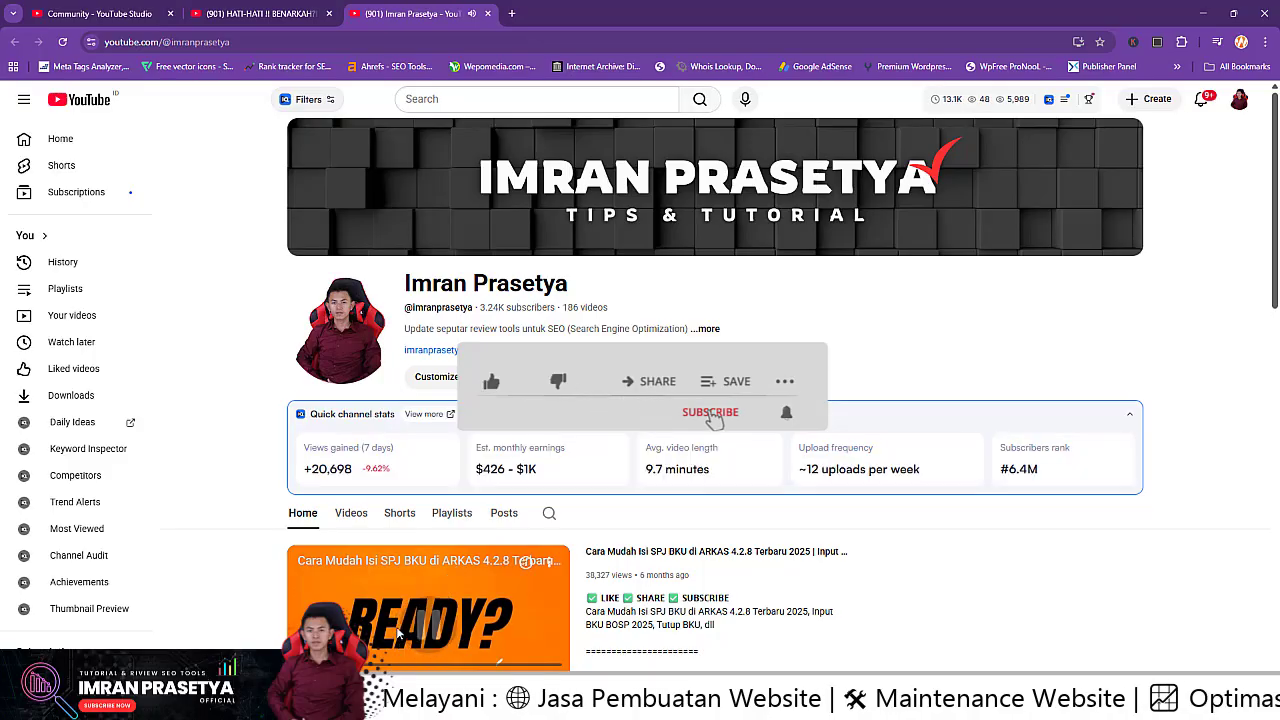
pyautogui.click(351, 518)
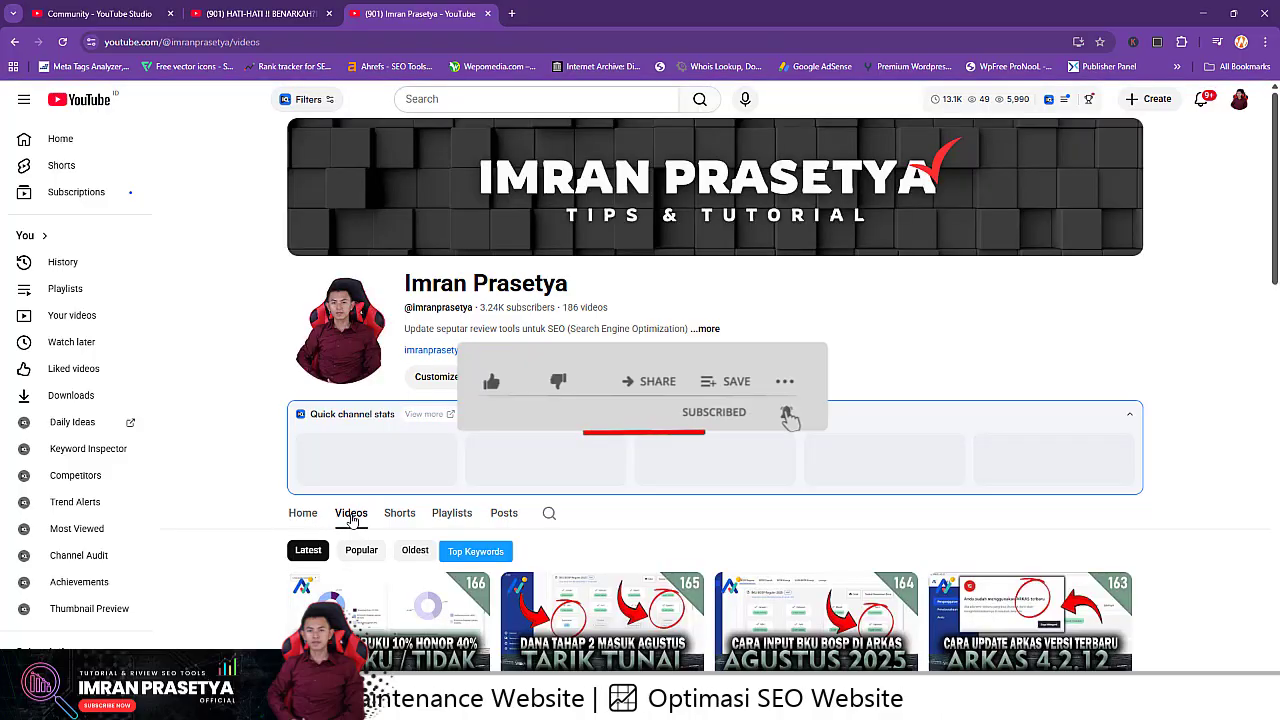
pyautogui.scroll(-3, 300, 500)
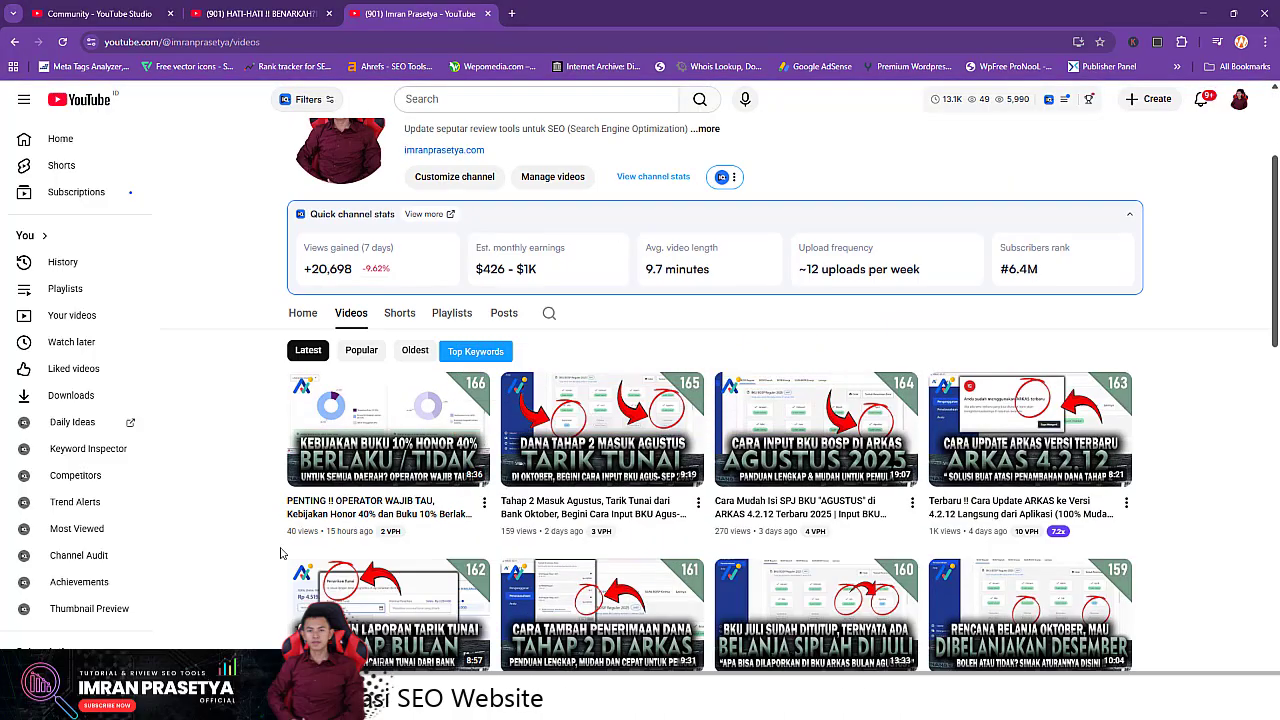
pyautogui.scroll(-2, 281, 553)
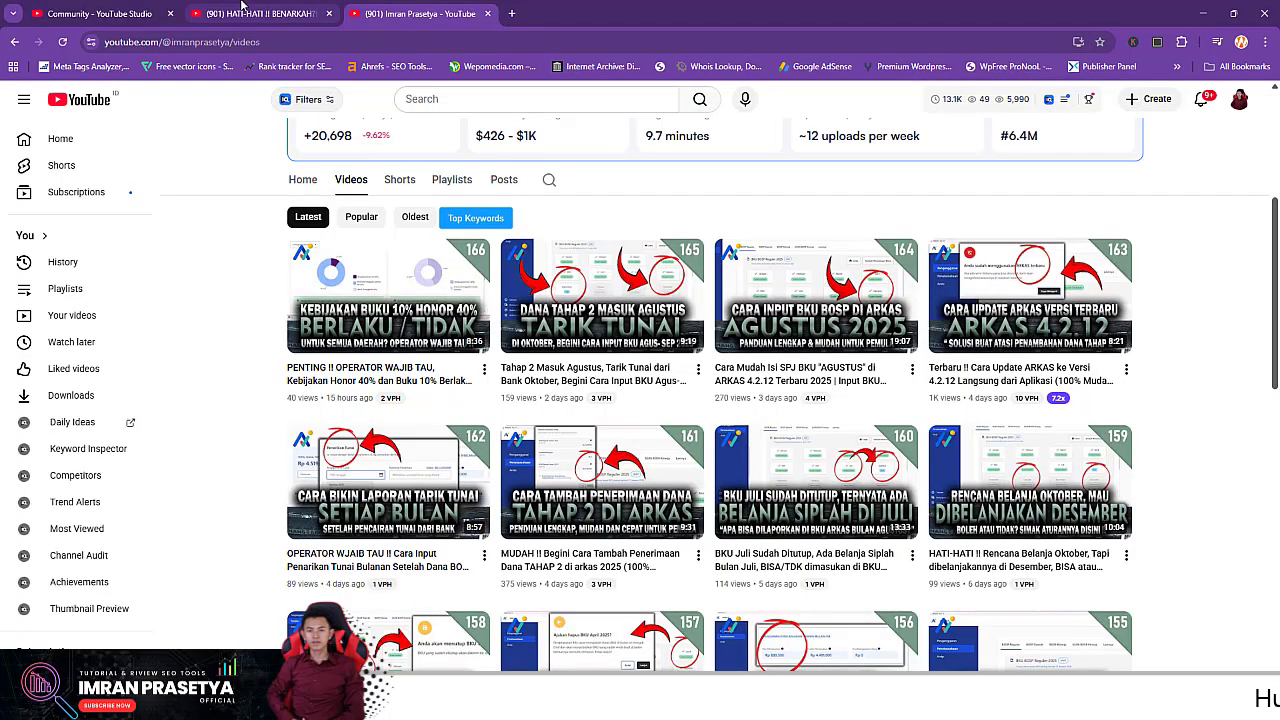
# Step: Return to the commented video, switch to ARKAS and start a Pergeseran of RKAS BOSP Reguler 2025
pyautogui.click(241, 12)
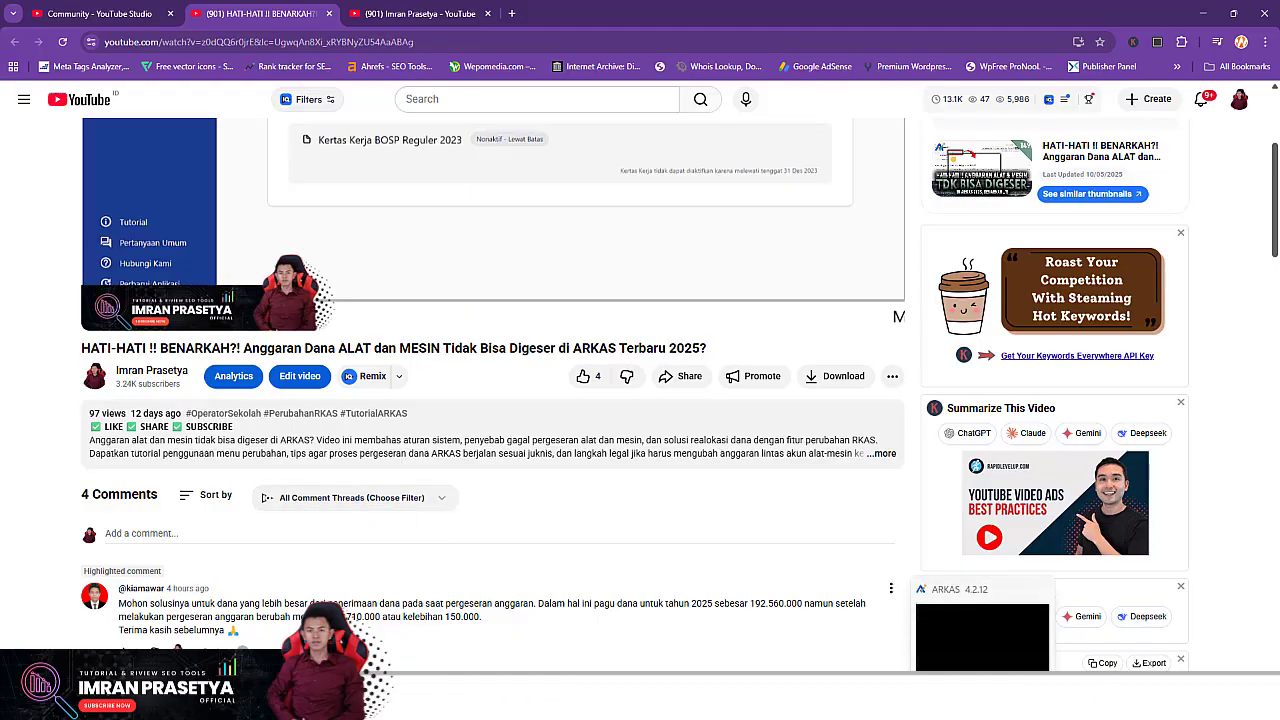
pyautogui.click(983, 630)
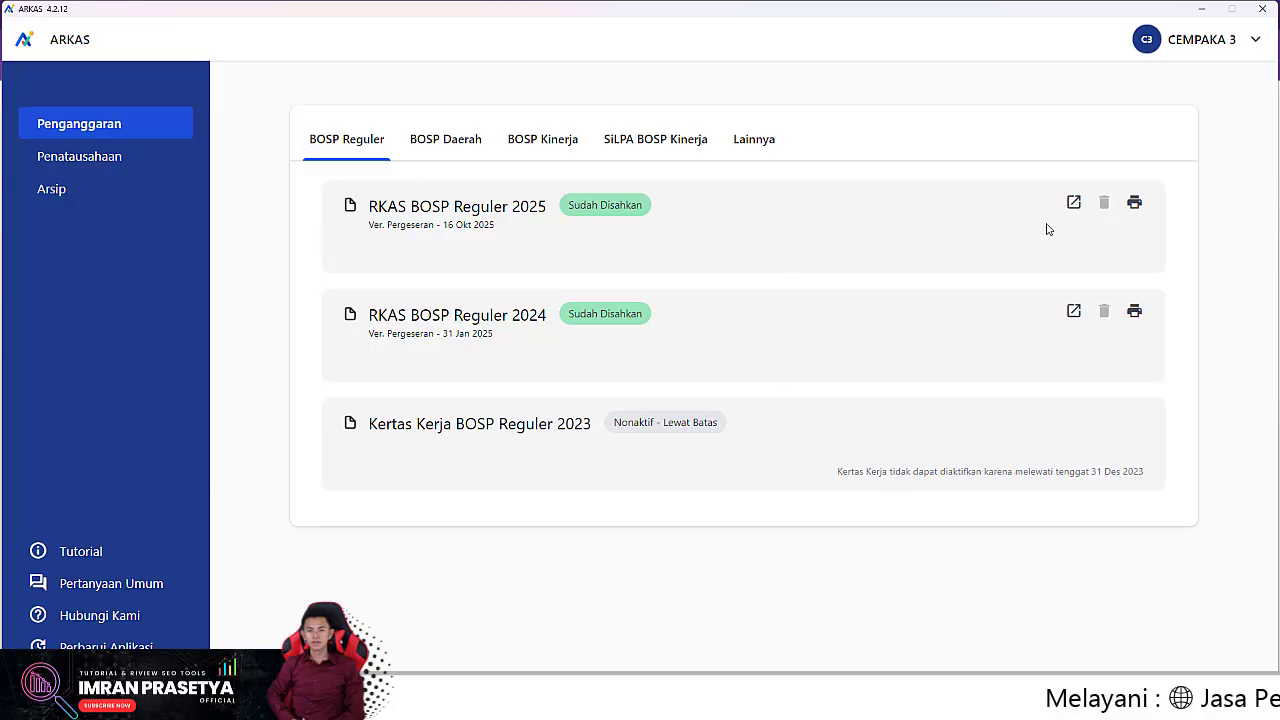
pyautogui.click(1073, 204)
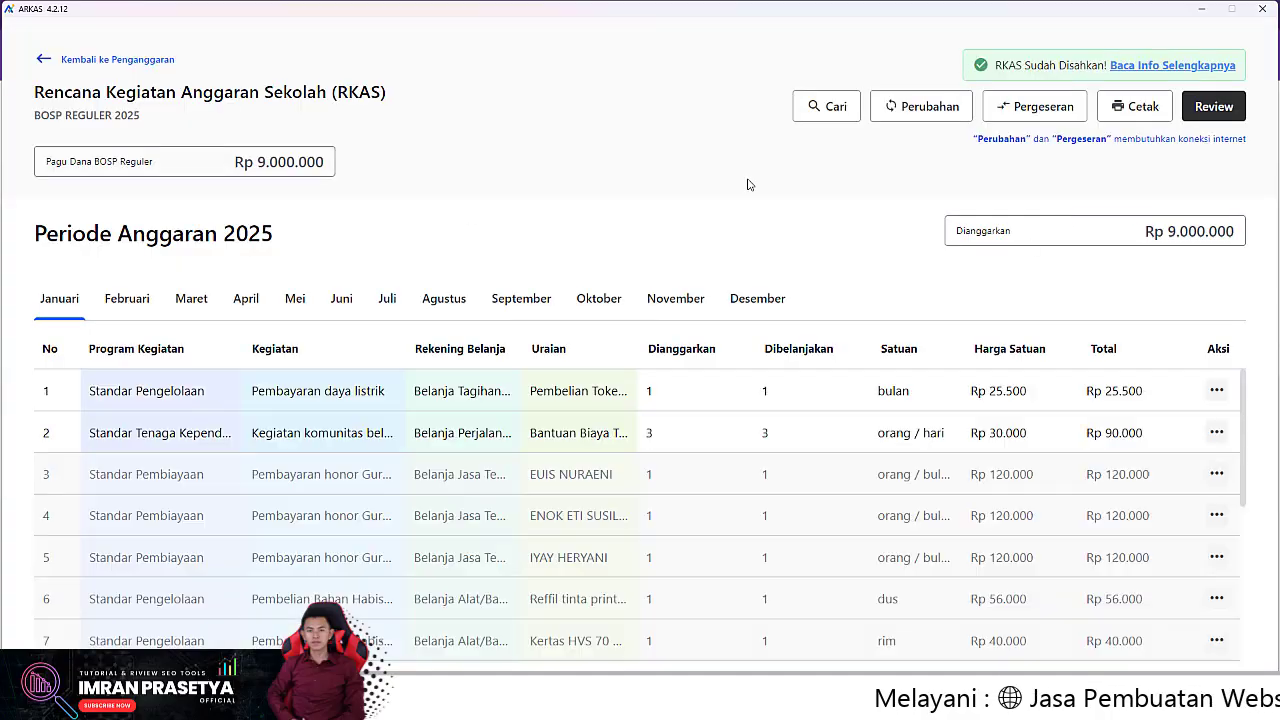
pyautogui.click(1032, 110)
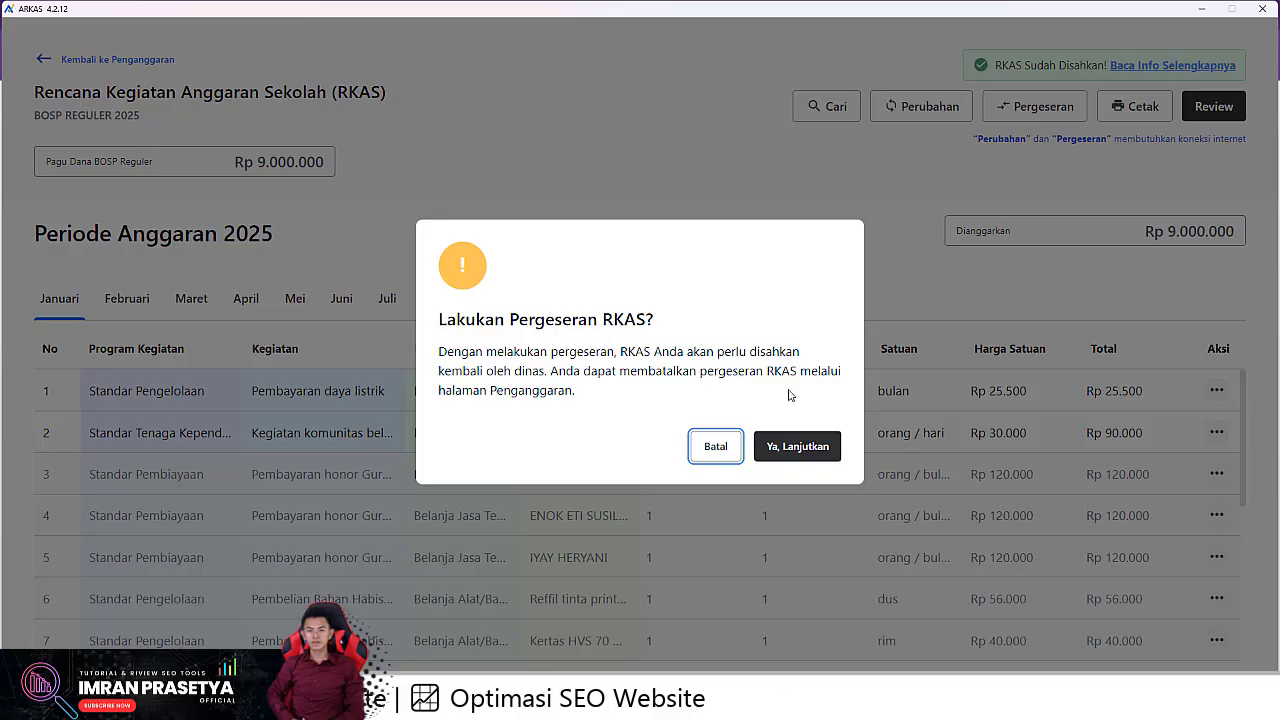
pyautogui.click(818, 448)
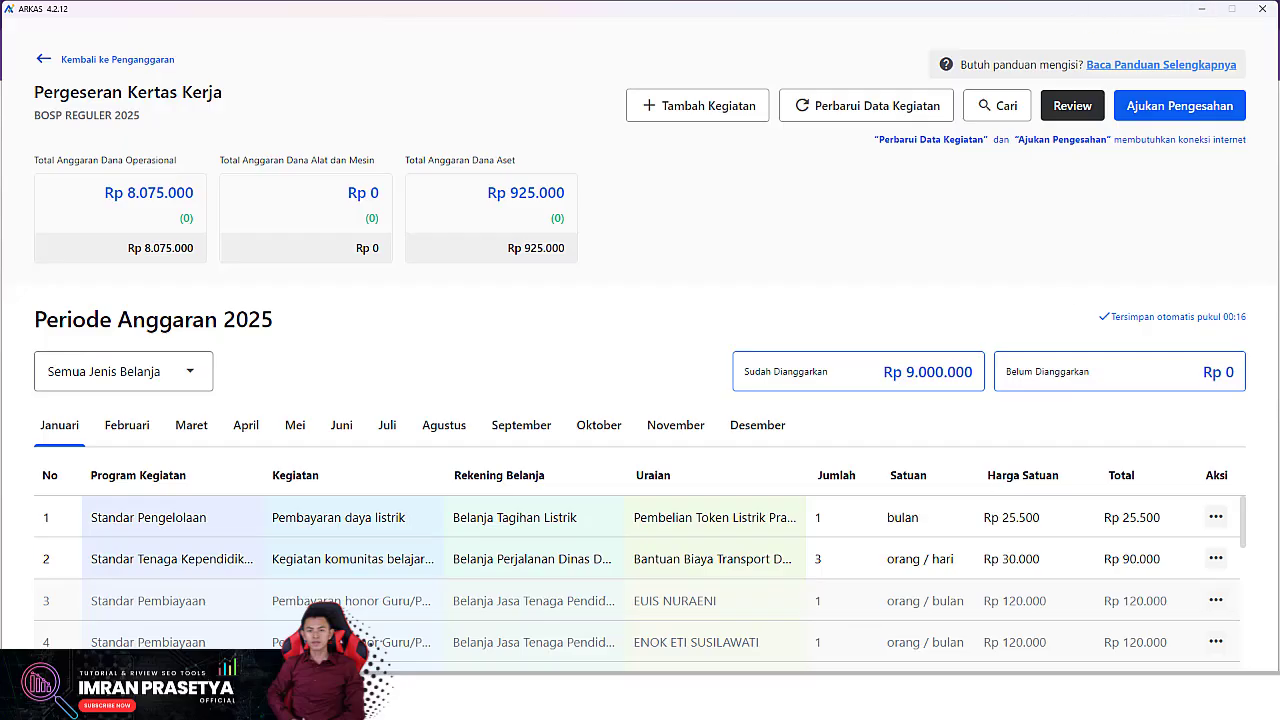
# Step: Switch to the browser and highlight the 2025 budget ceiling amount in the viewer's comment
pyautogui.click(896, 696)
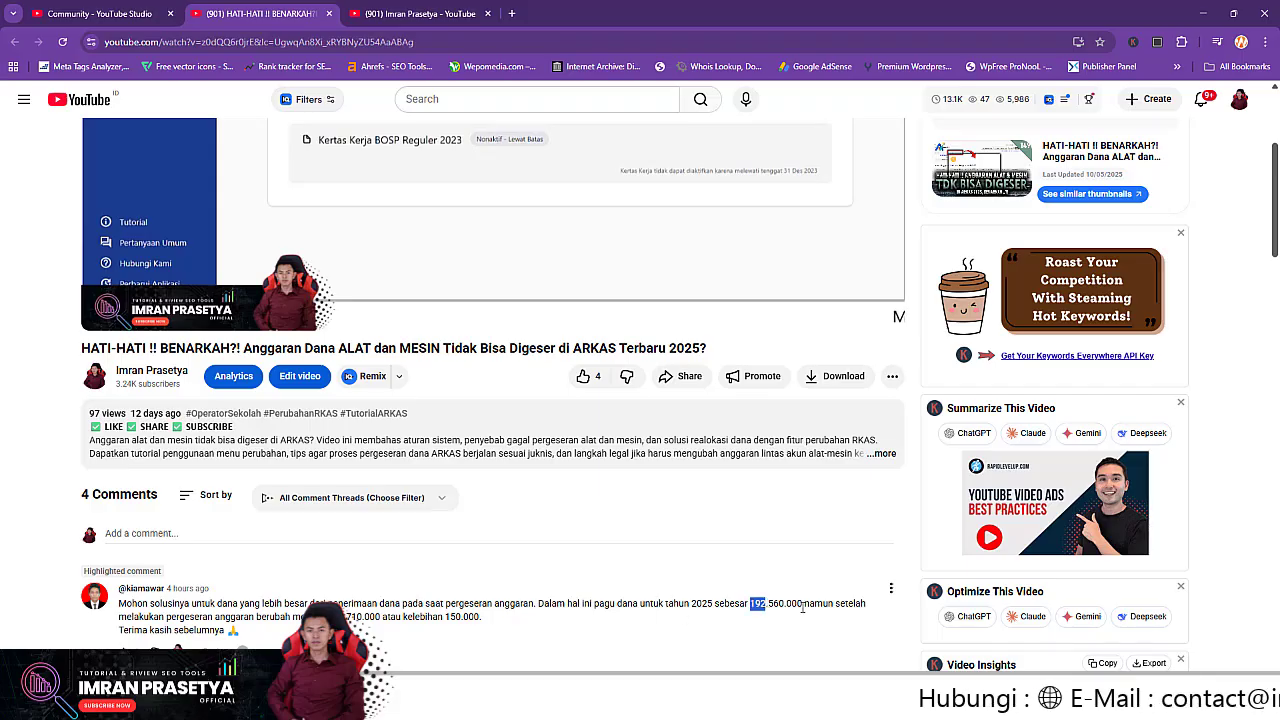
pyautogui.moveTo(803, 604); pyautogui.dragTo(754, 604)
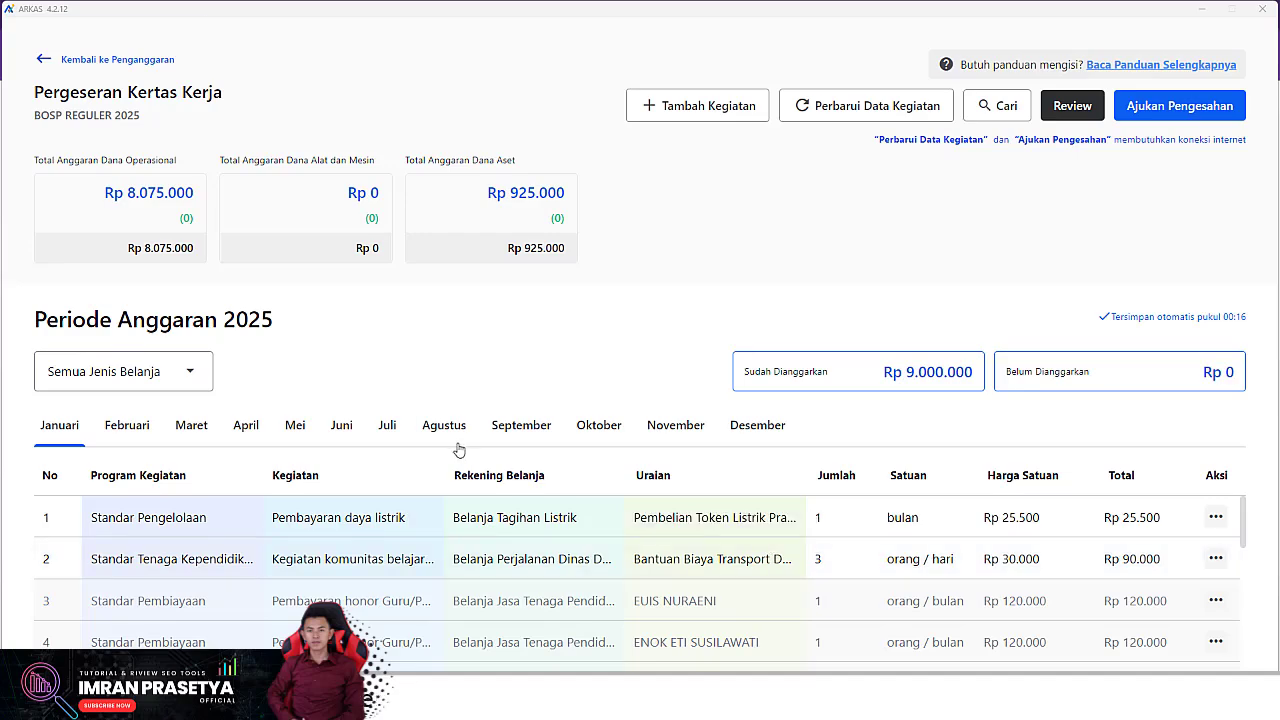
# Step: Switch to ARKAS and open the budget details of the September item CERITA INDAHNYA BERBAGI for editing
pyautogui.click(556, 432)
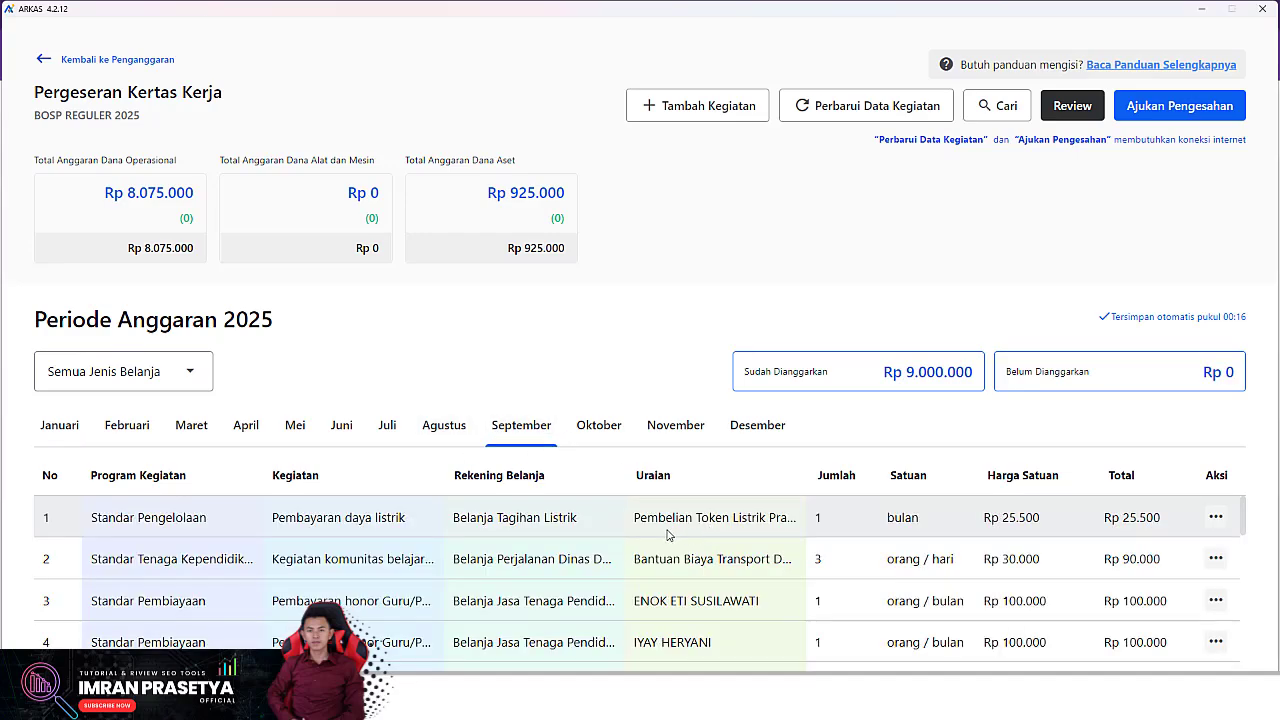
pyautogui.scroll(-5, 670, 538)
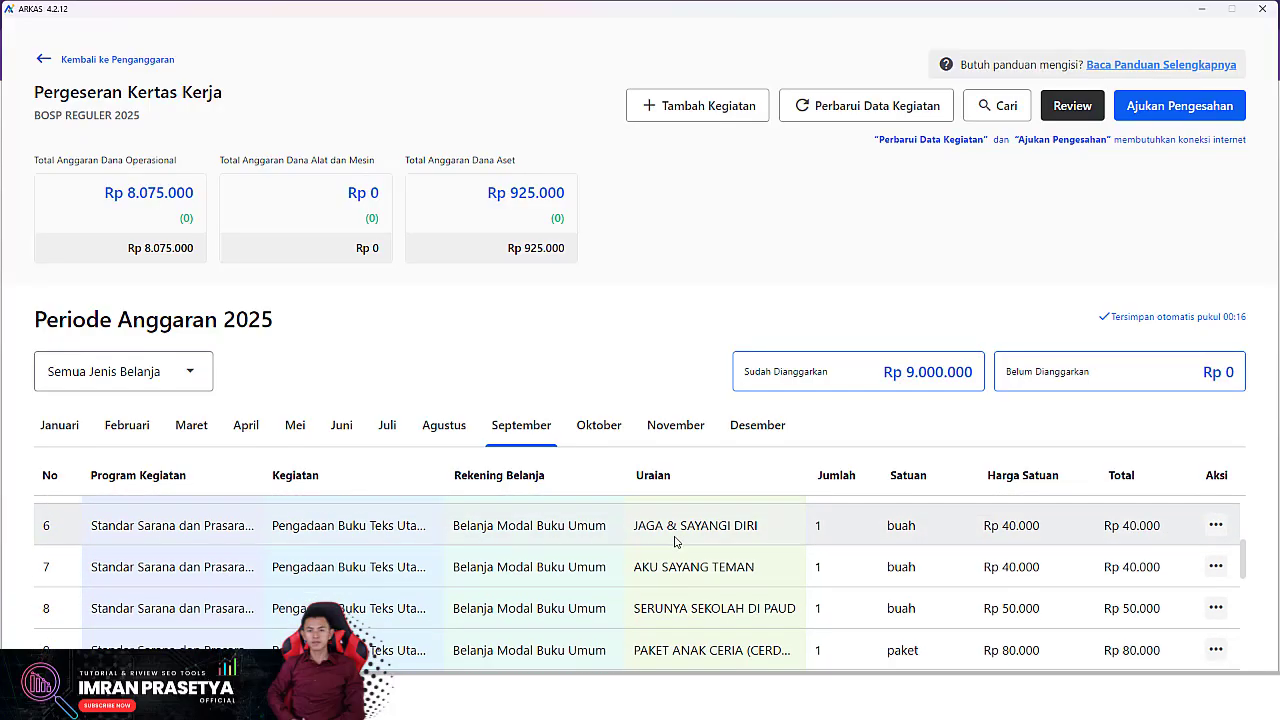
pyautogui.scroll(-2, 675, 541)
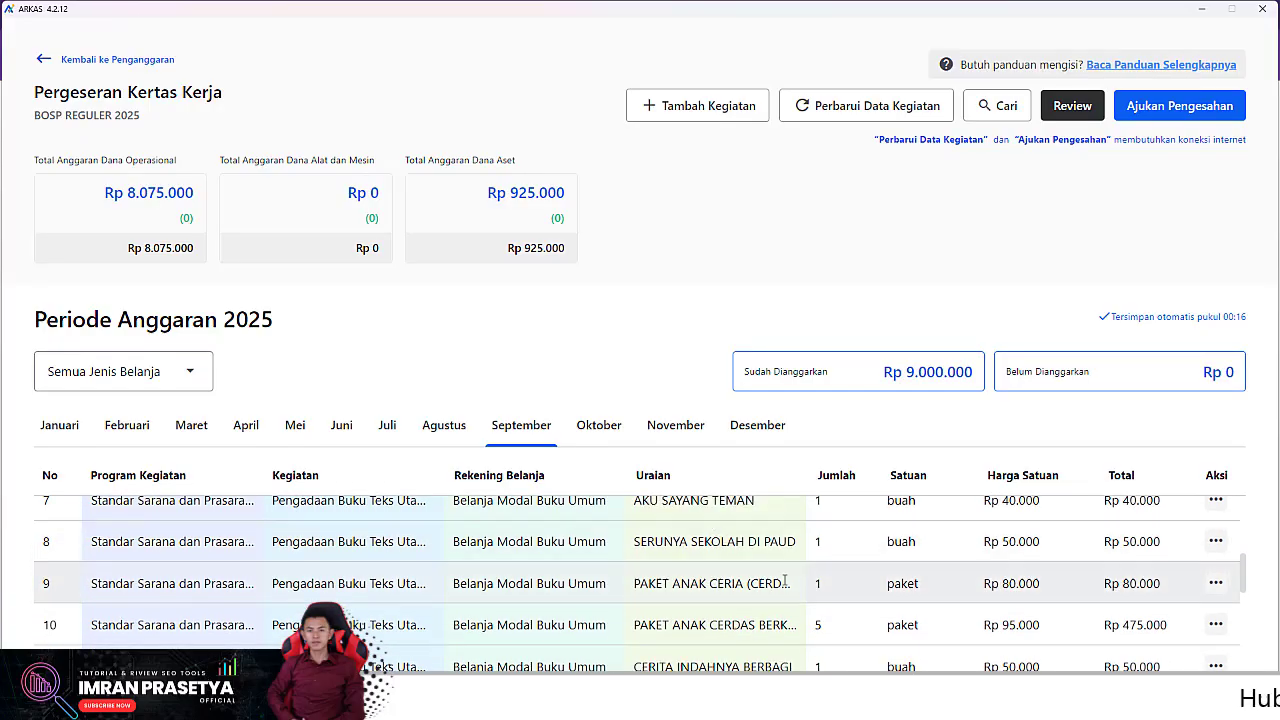
pyautogui.scroll(-2, 720, 583)
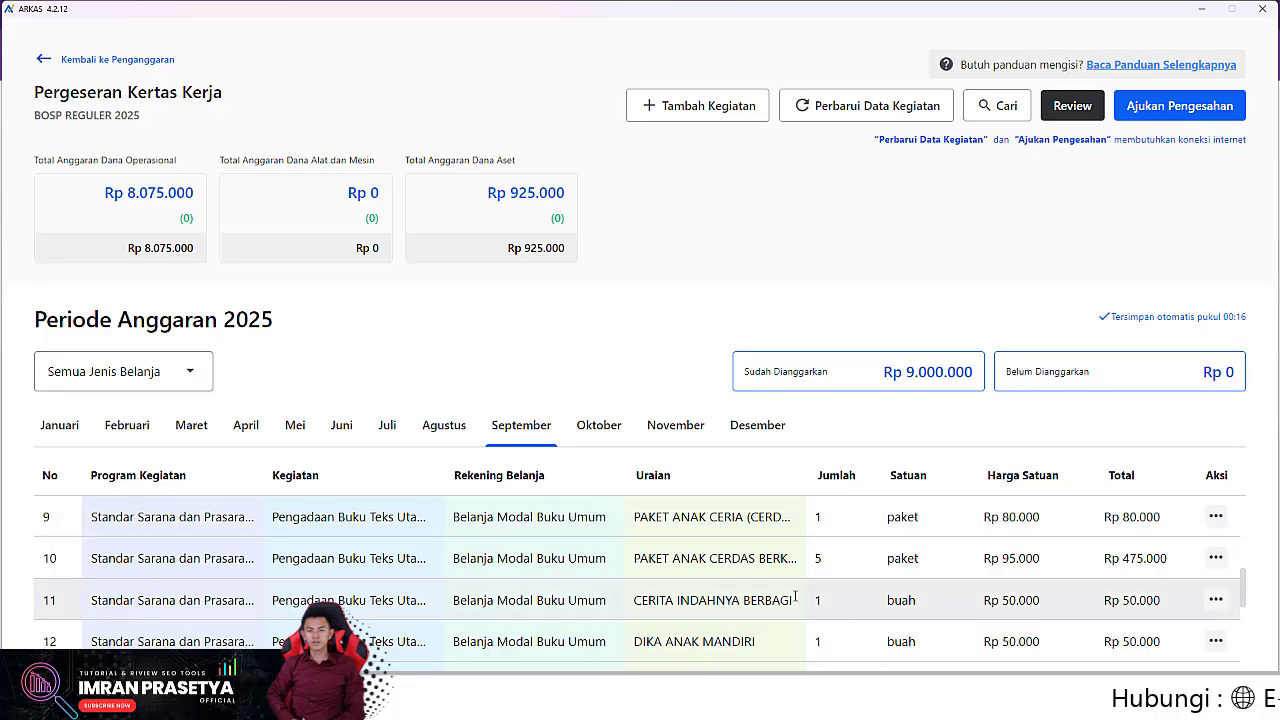
pyautogui.click(1216, 600)
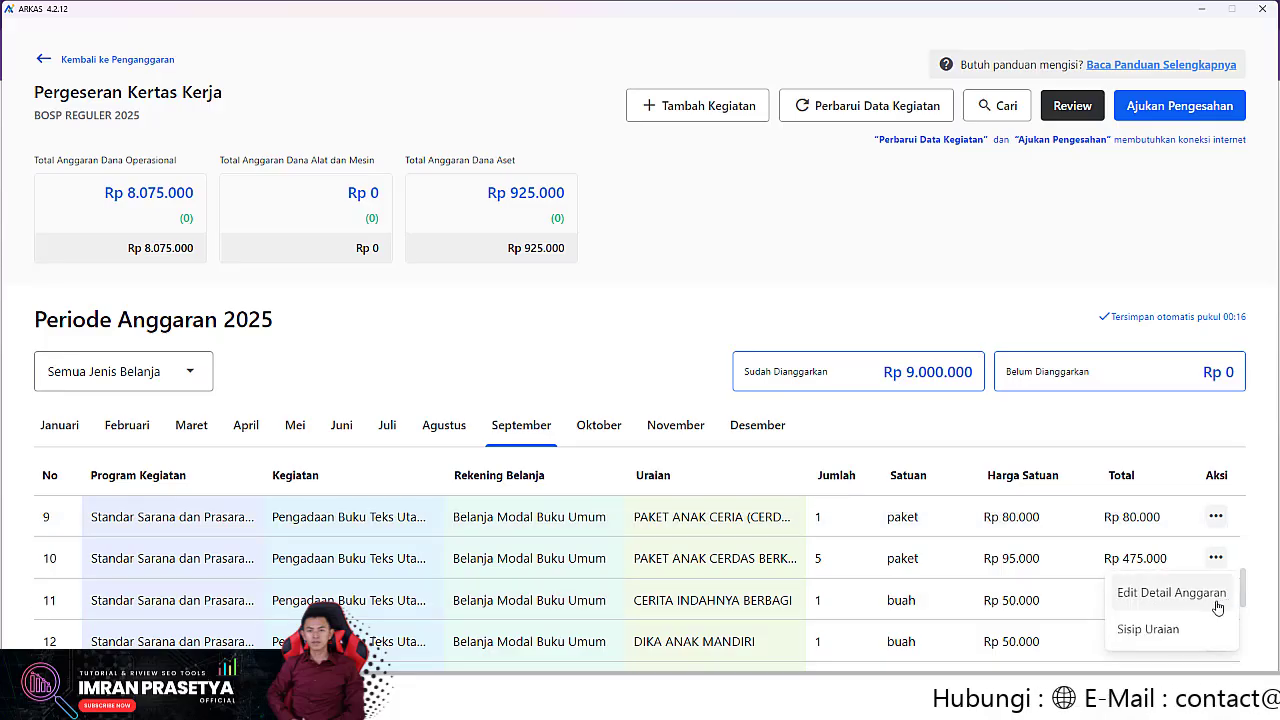
pyautogui.click(1178, 593)
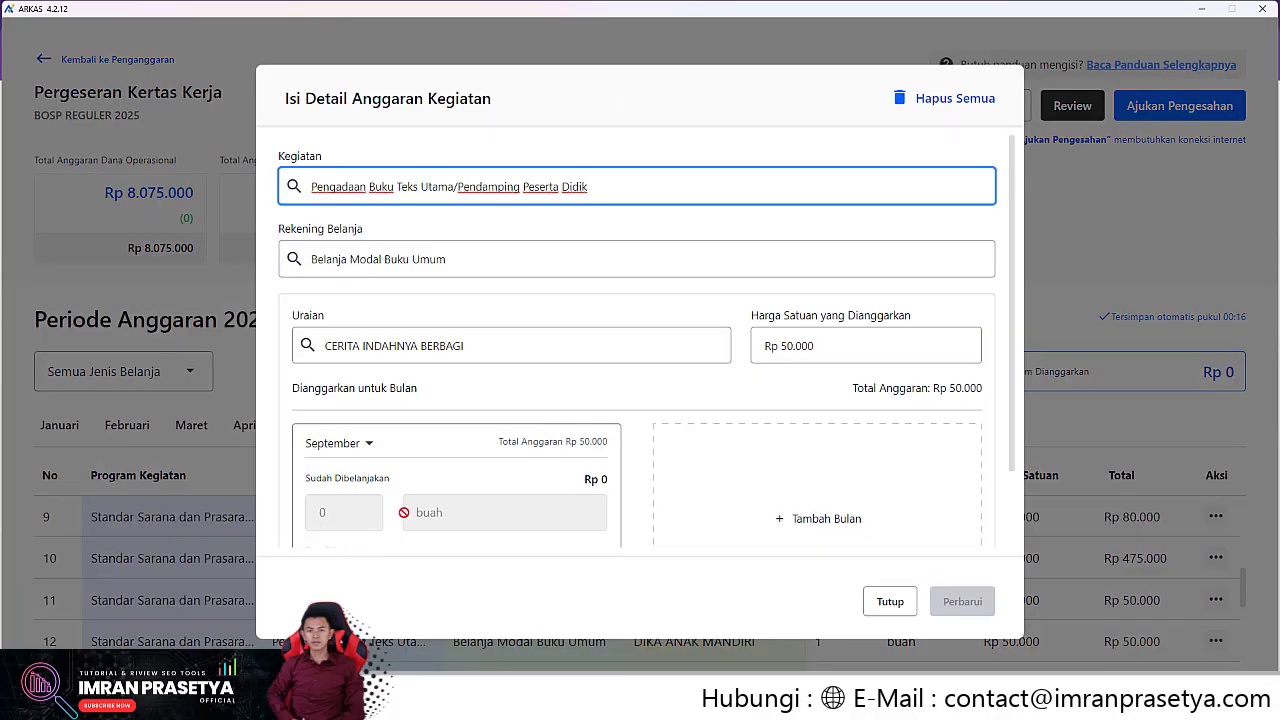
# Step: Set the item's September quantity to 2 and its unit to eksemplar, and save the updated budget details
pyautogui.scroll(-1, 349, 506)
pyautogui.doubleClick(349, 492)
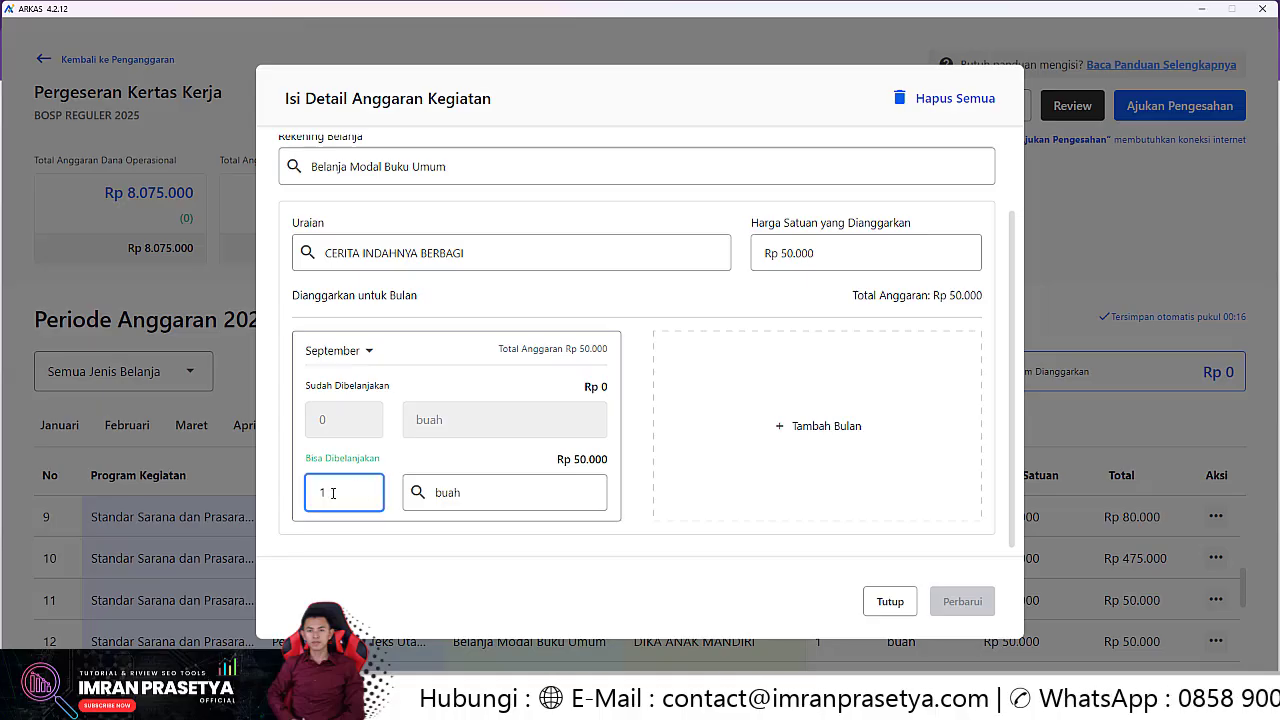
pyautogui.write('2')
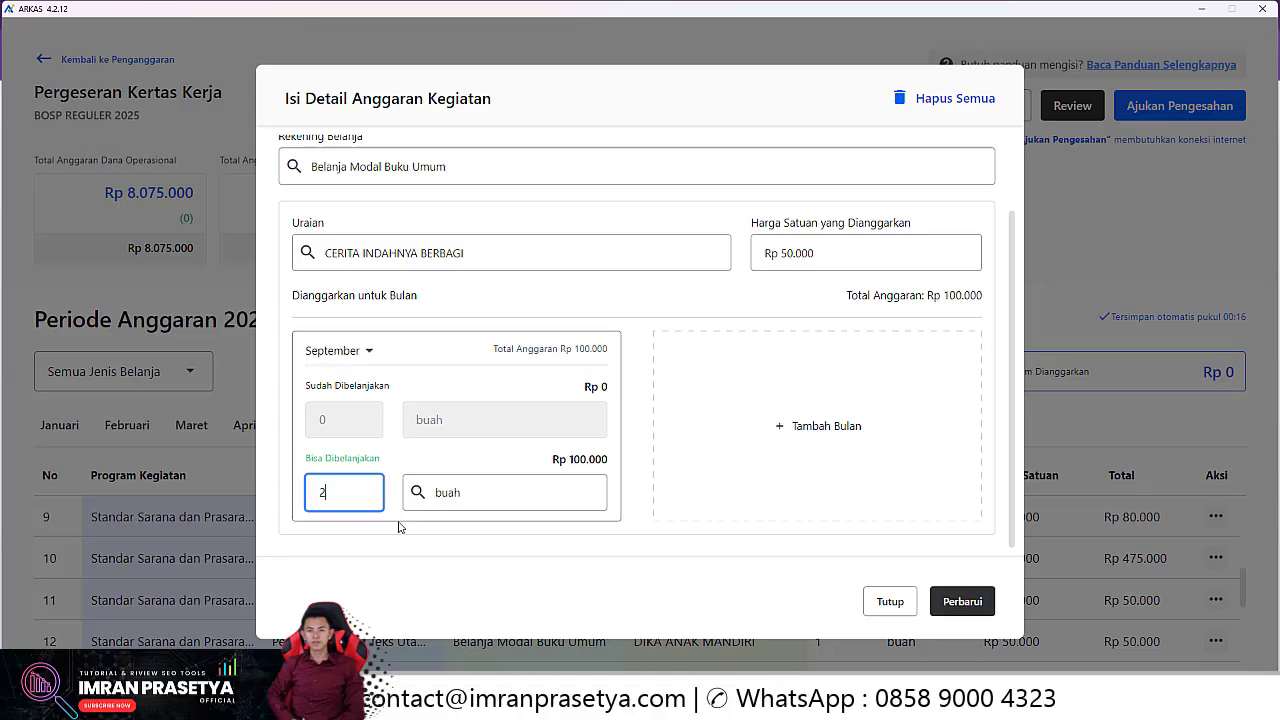
pyautogui.click(470, 490)
pyautogui.doubleClick(470, 490)
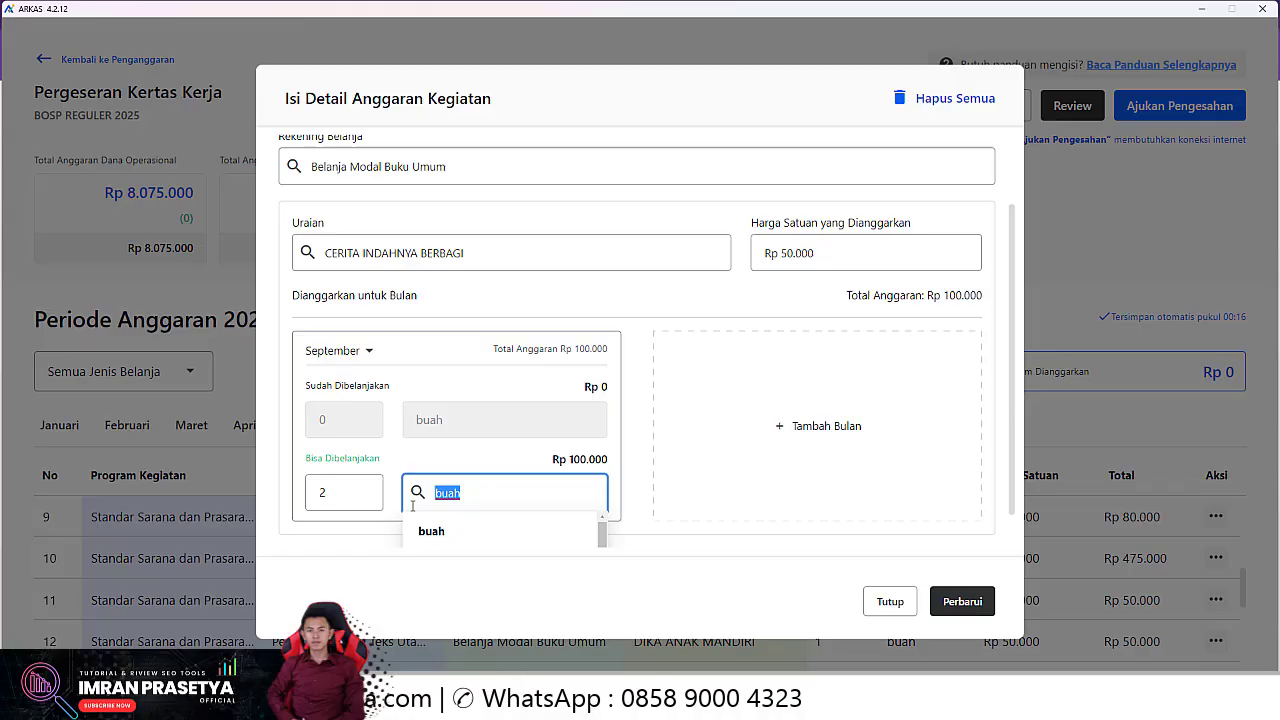
pyautogui.write('ex')
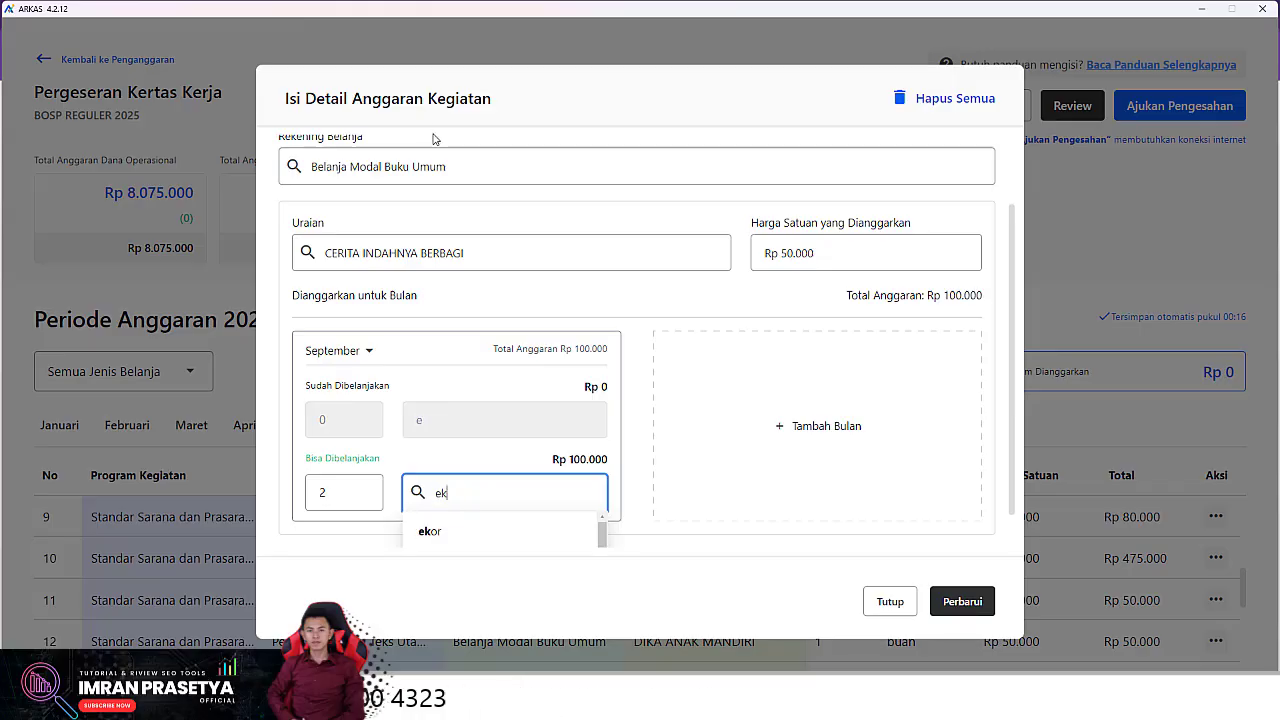
pyautogui.click(453, 531)
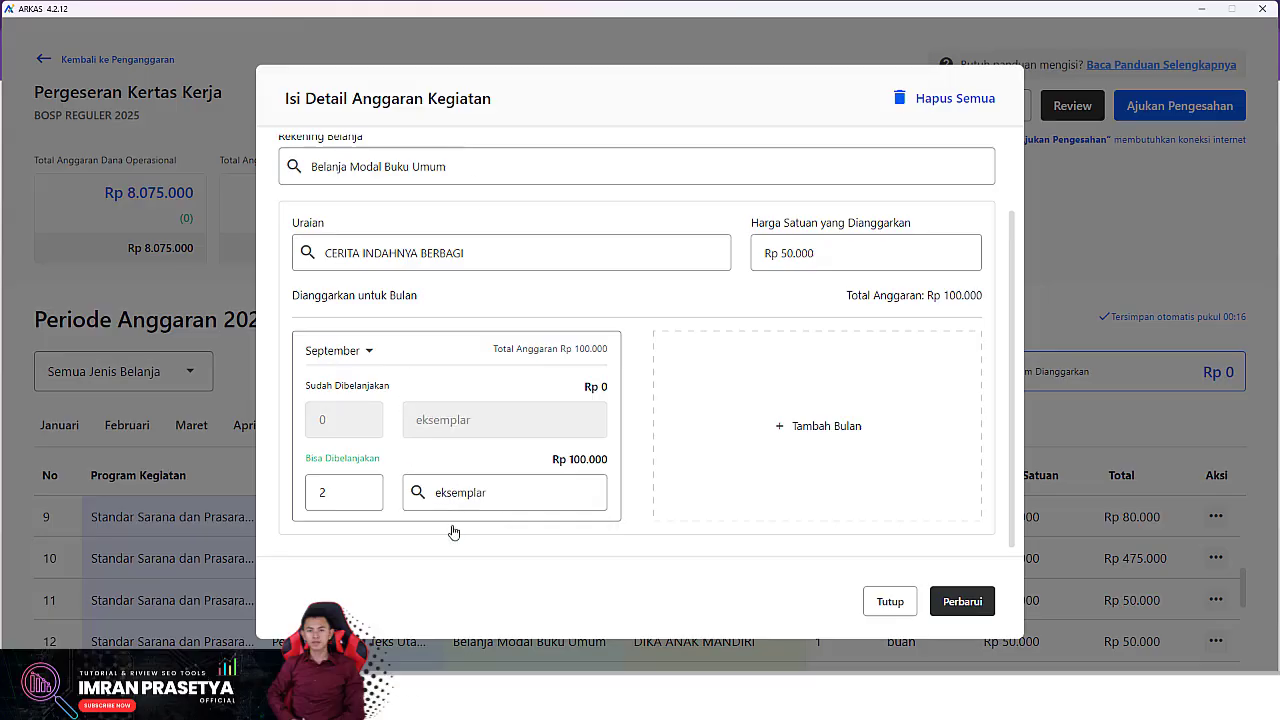
pyautogui.click(962, 601)
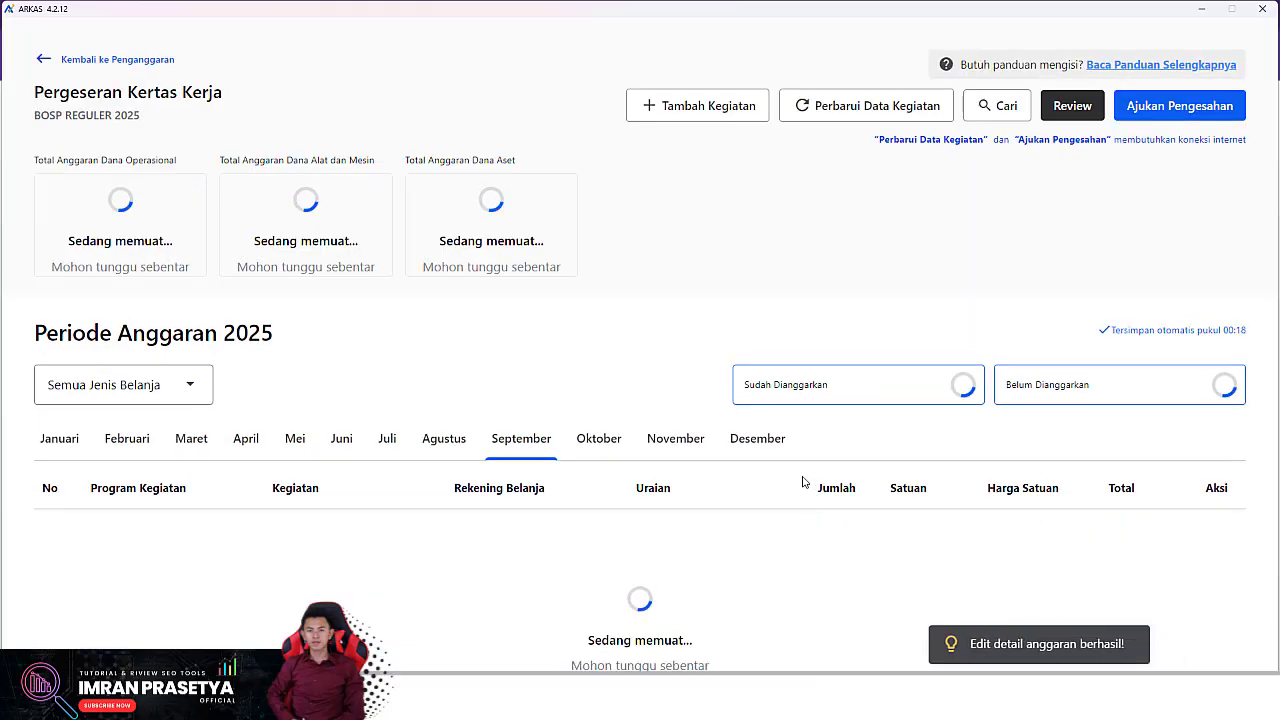
# Step: Examine the September budget rows and the difference shown under Total Anggaran Dana Aset
pyautogui.scroll(-5, 860, 572)
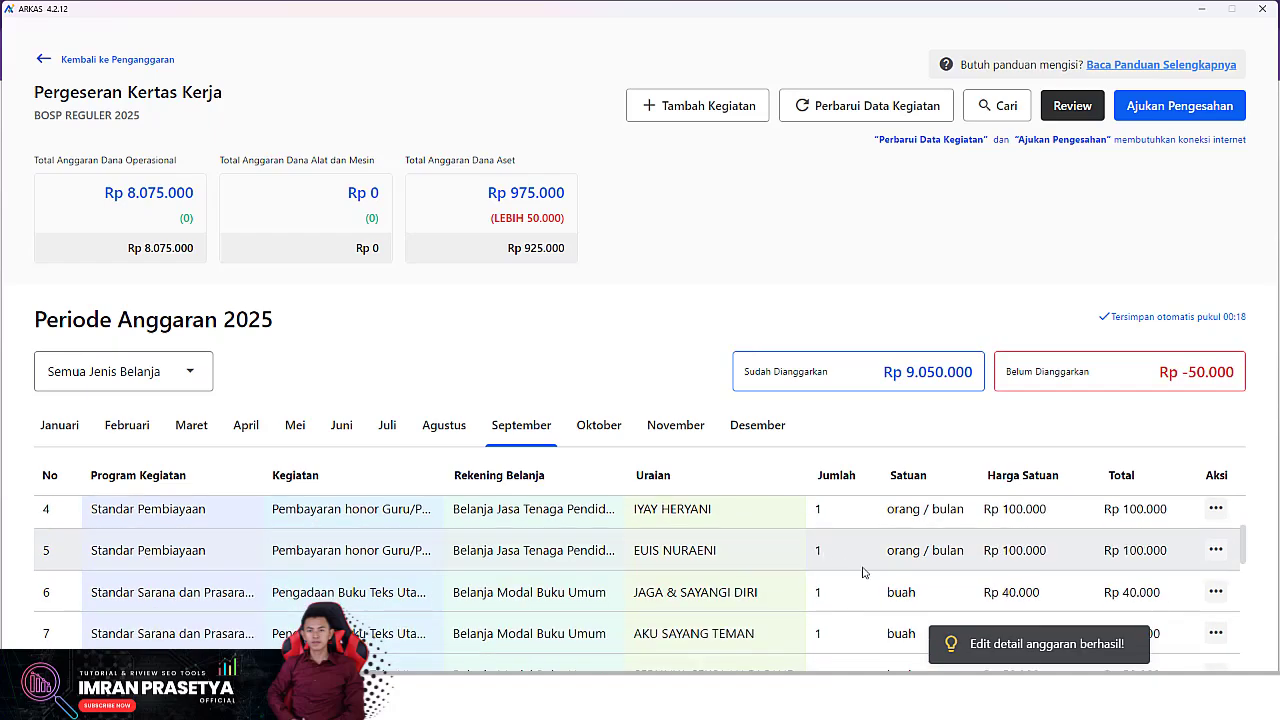
pyautogui.scroll(-1, 883, 577)
pyautogui.scroll(3, 870, 578)
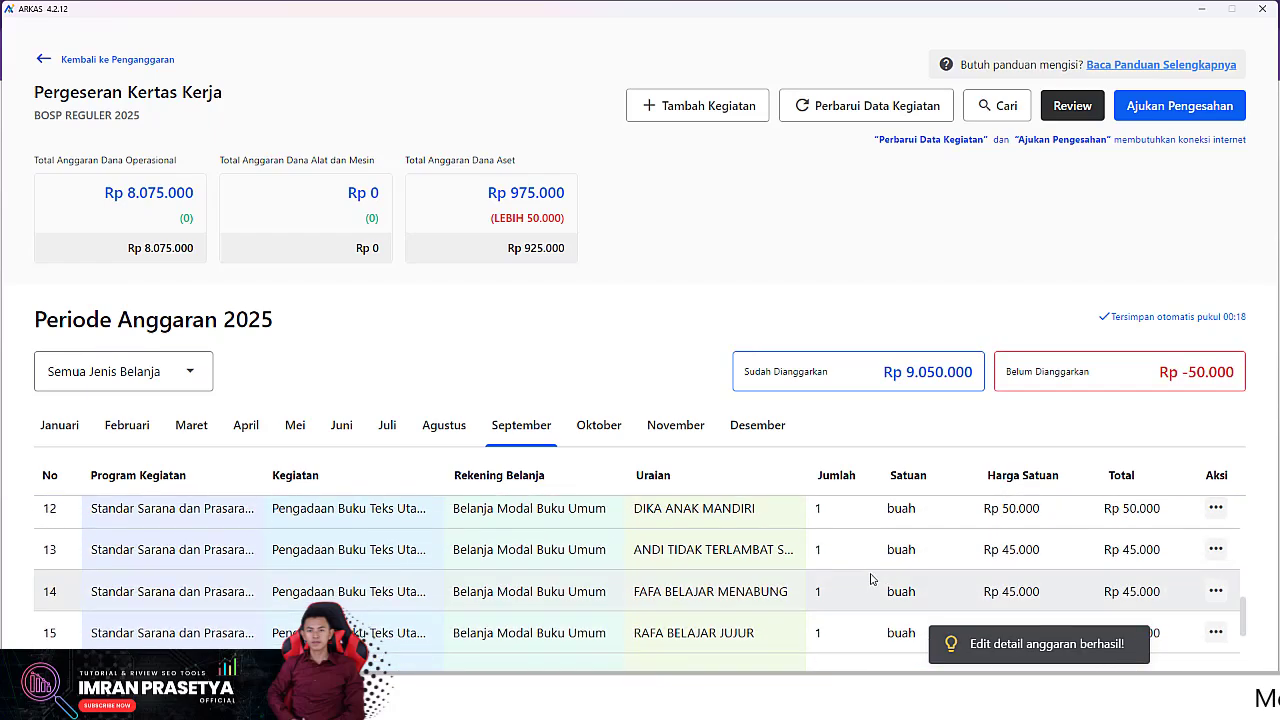
pyautogui.scroll(3, 862, 578)
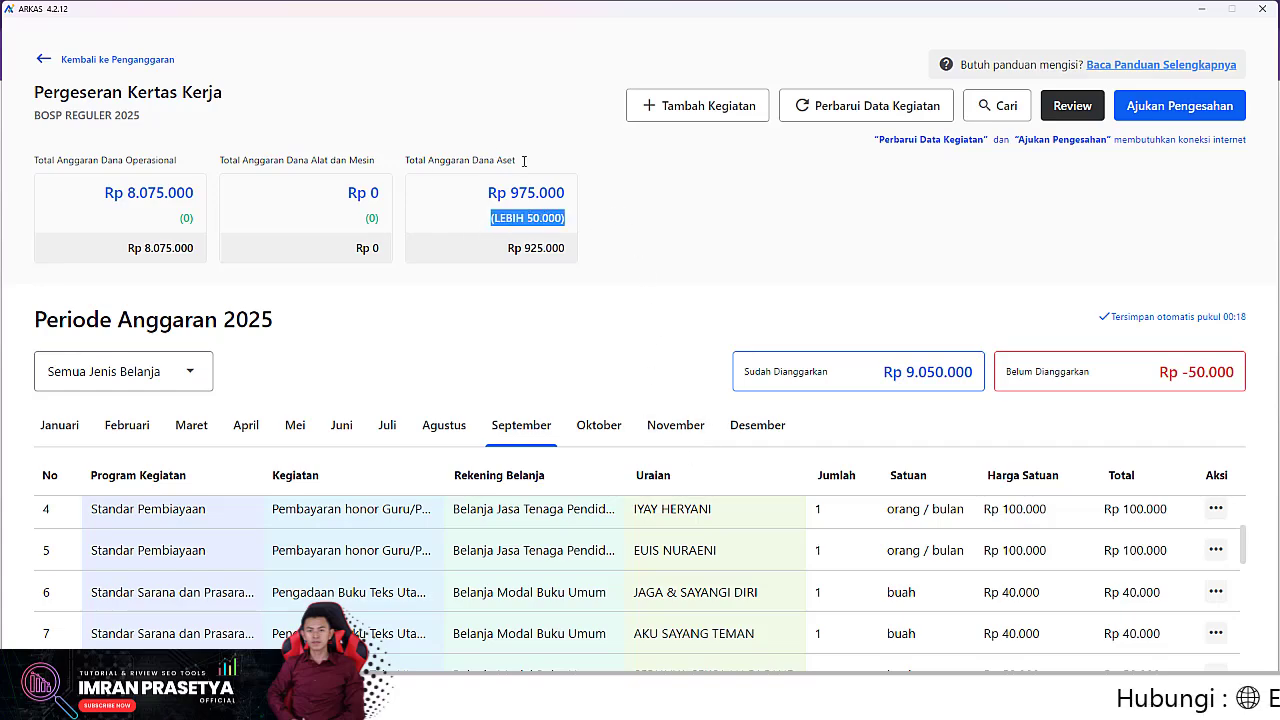
pyautogui.click(586, 163)
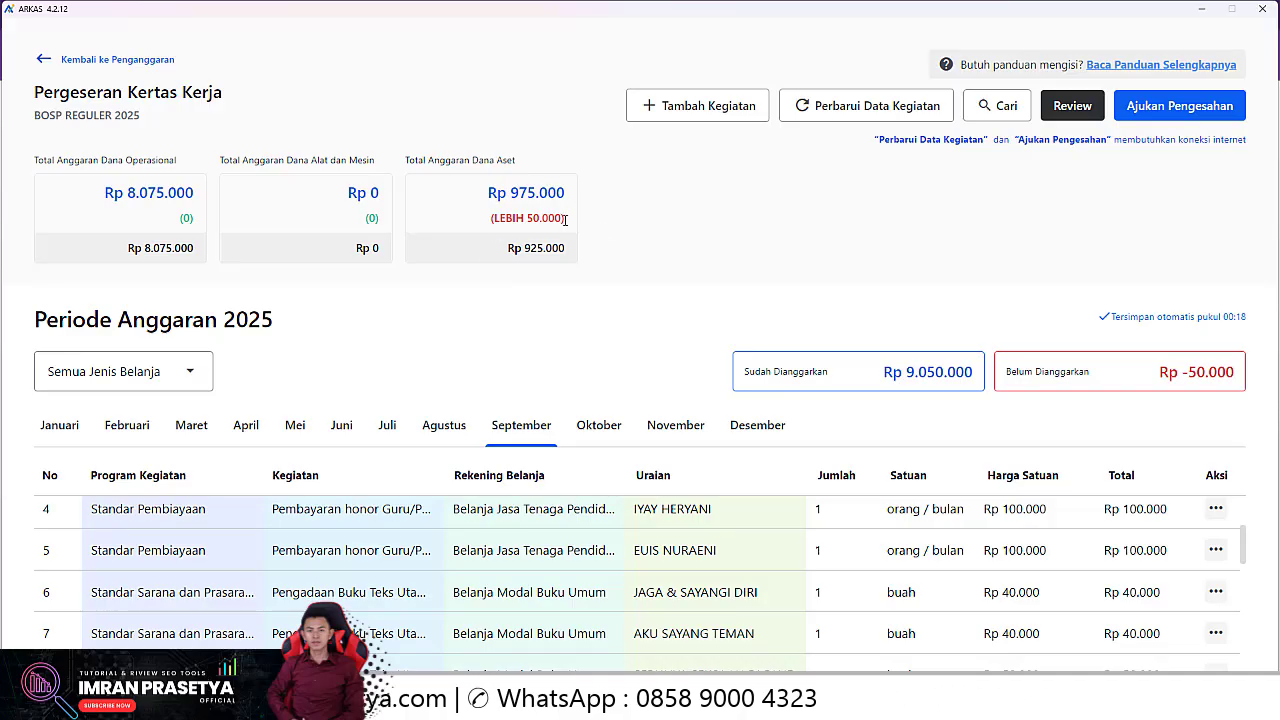
pyautogui.moveTo(567, 219); pyautogui.dragTo(480, 222)
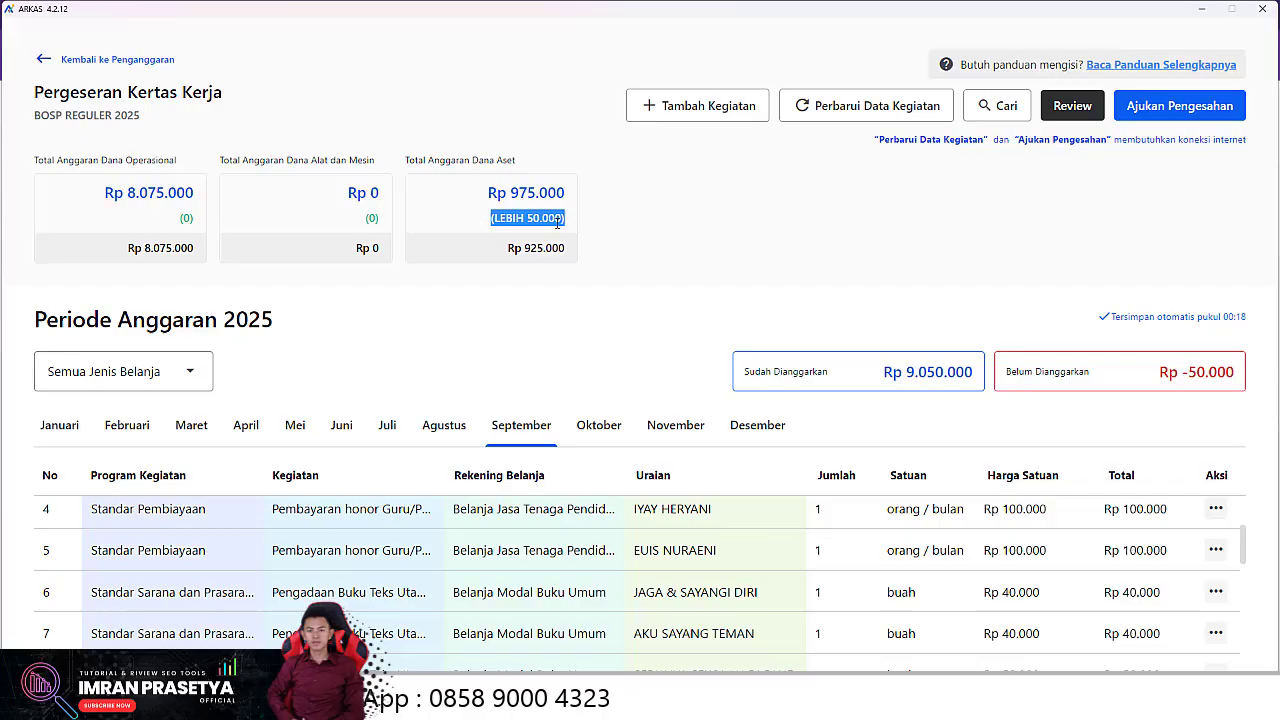
pyautogui.click(672, 250)
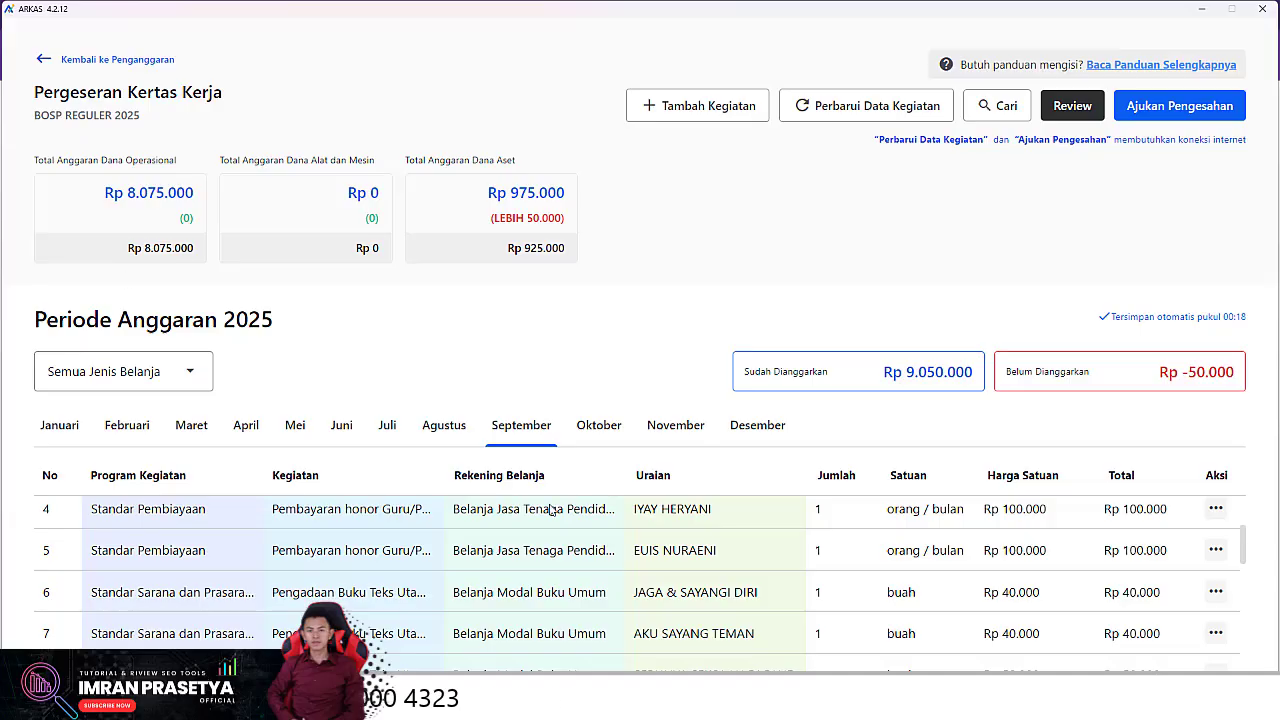
pyautogui.scroll(-4, 212, 550)
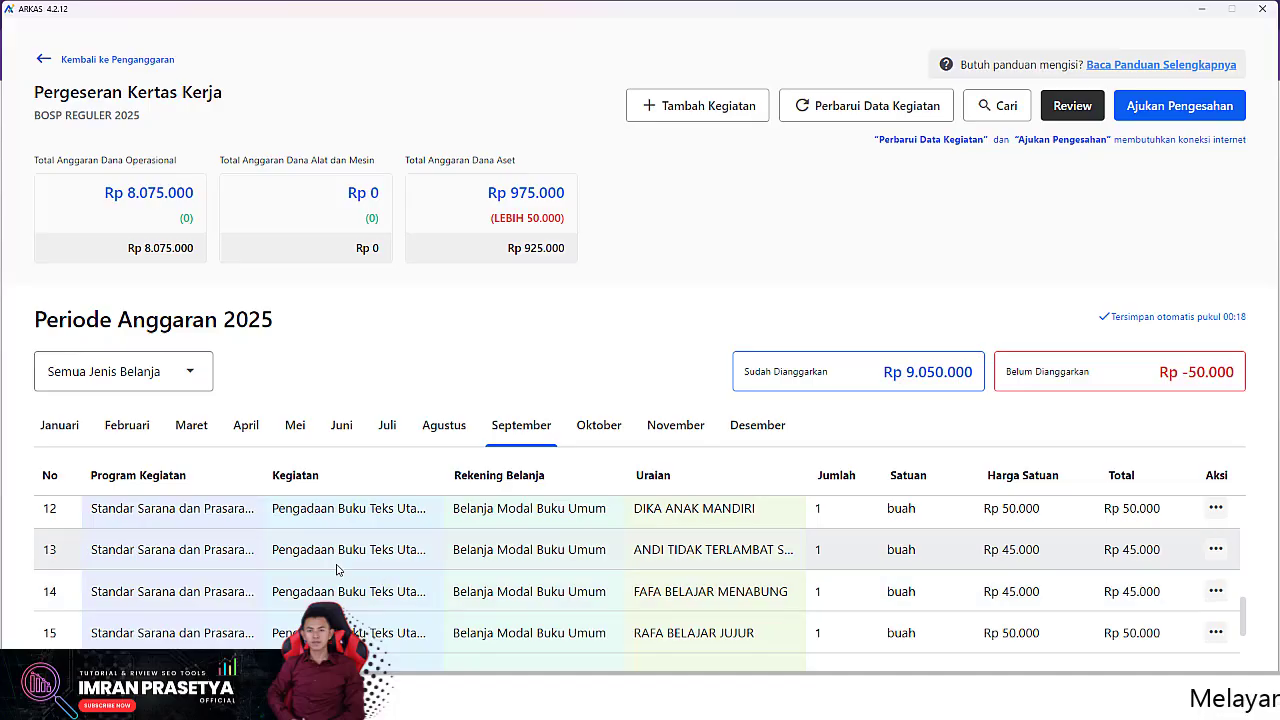
pyautogui.scroll(3, 378, 580)
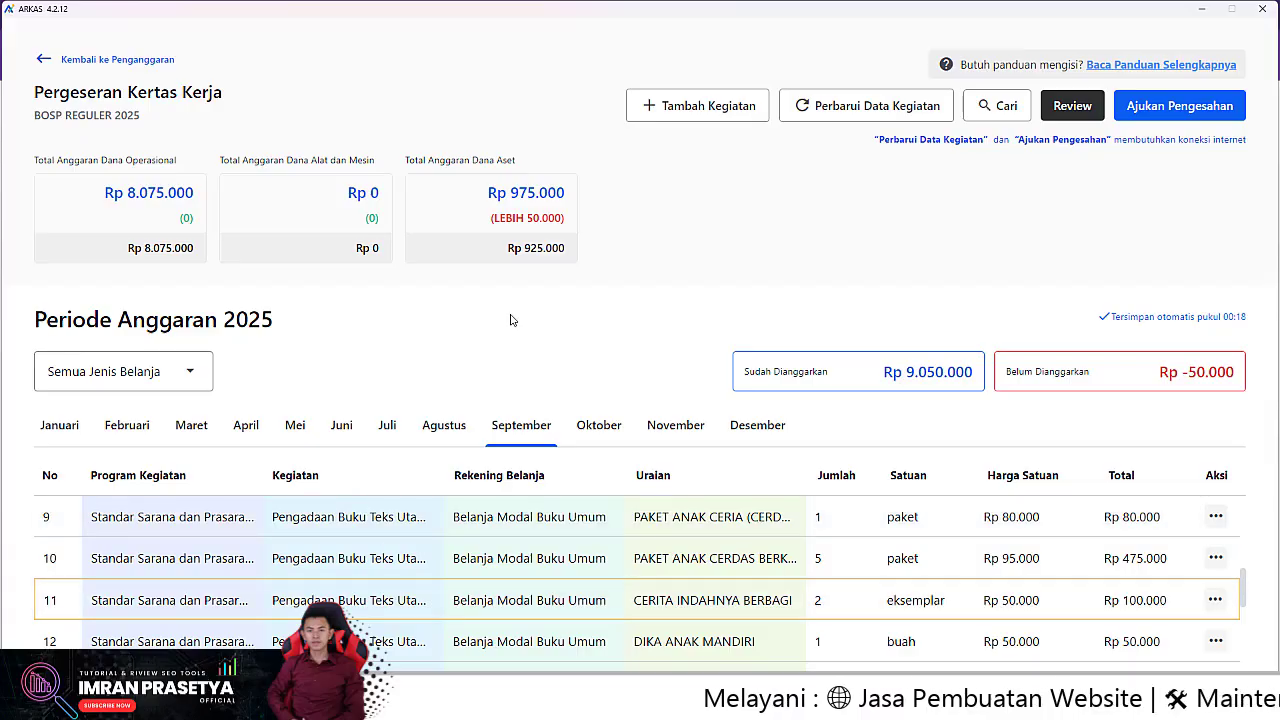
# Step: Filter the September budget rows to show only Belanja Aset
pyautogui.click(202, 377)
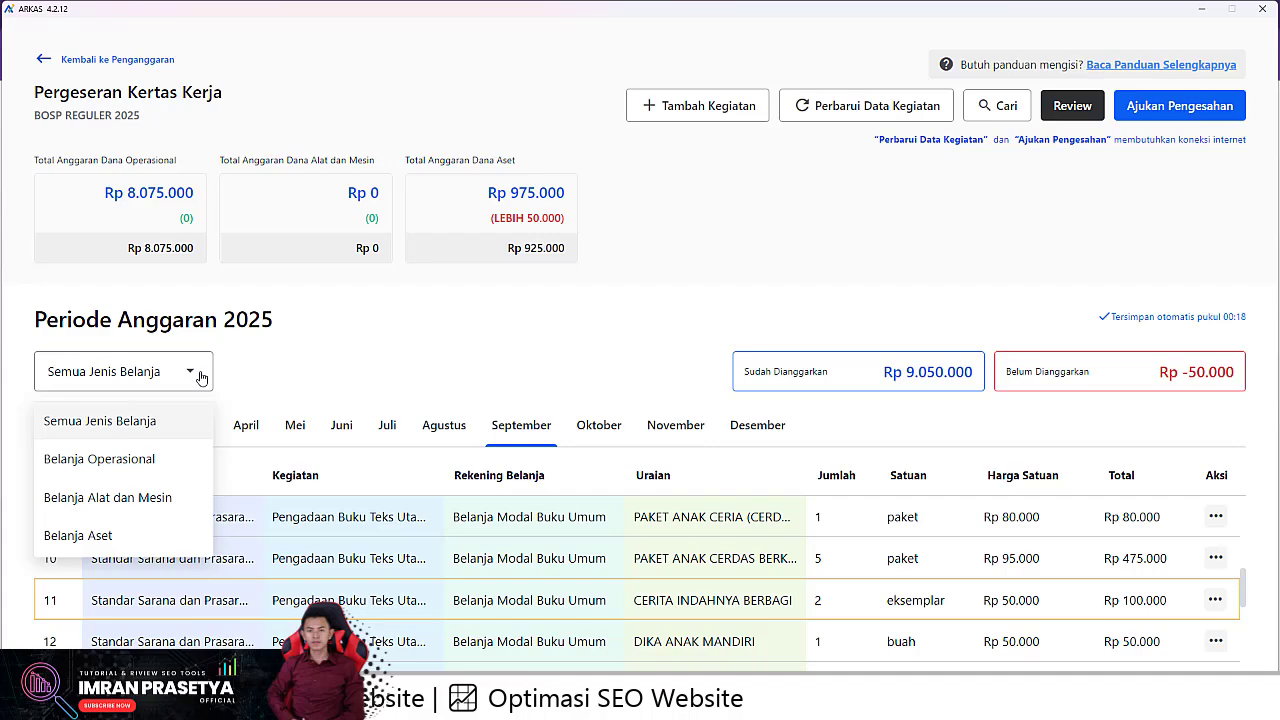
pyautogui.click(437, 374)
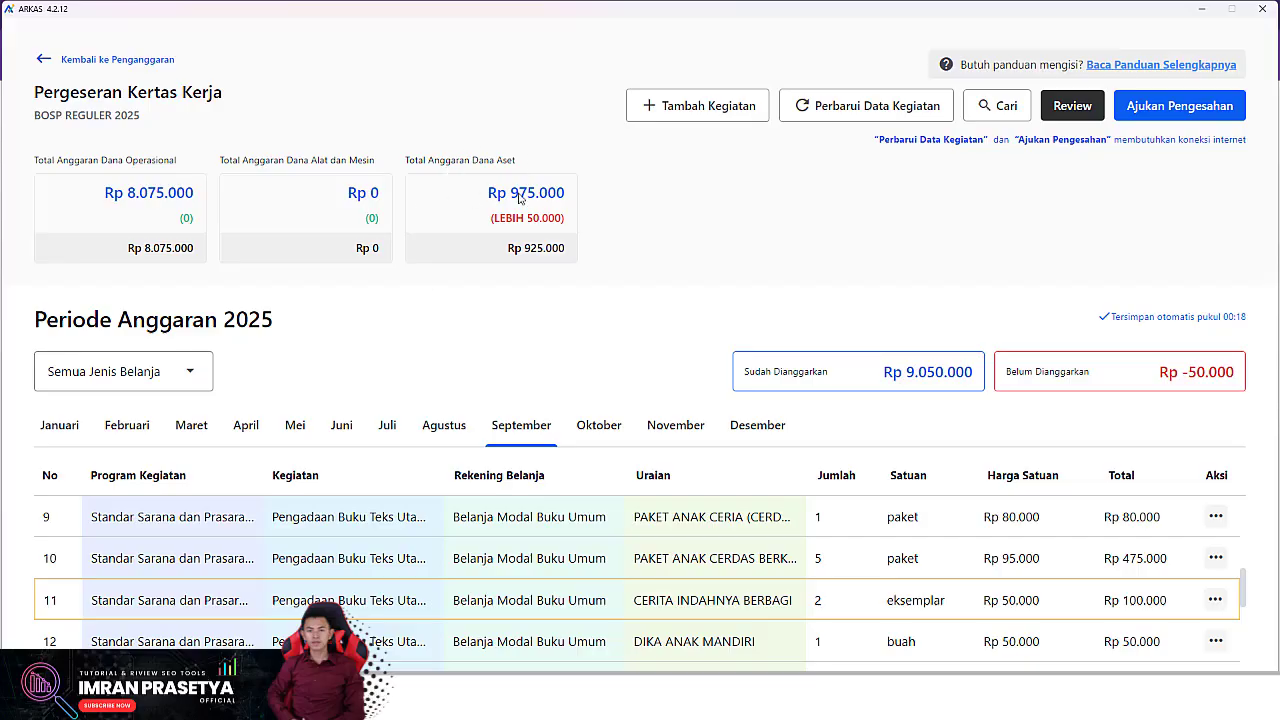
pyautogui.click(187, 377)
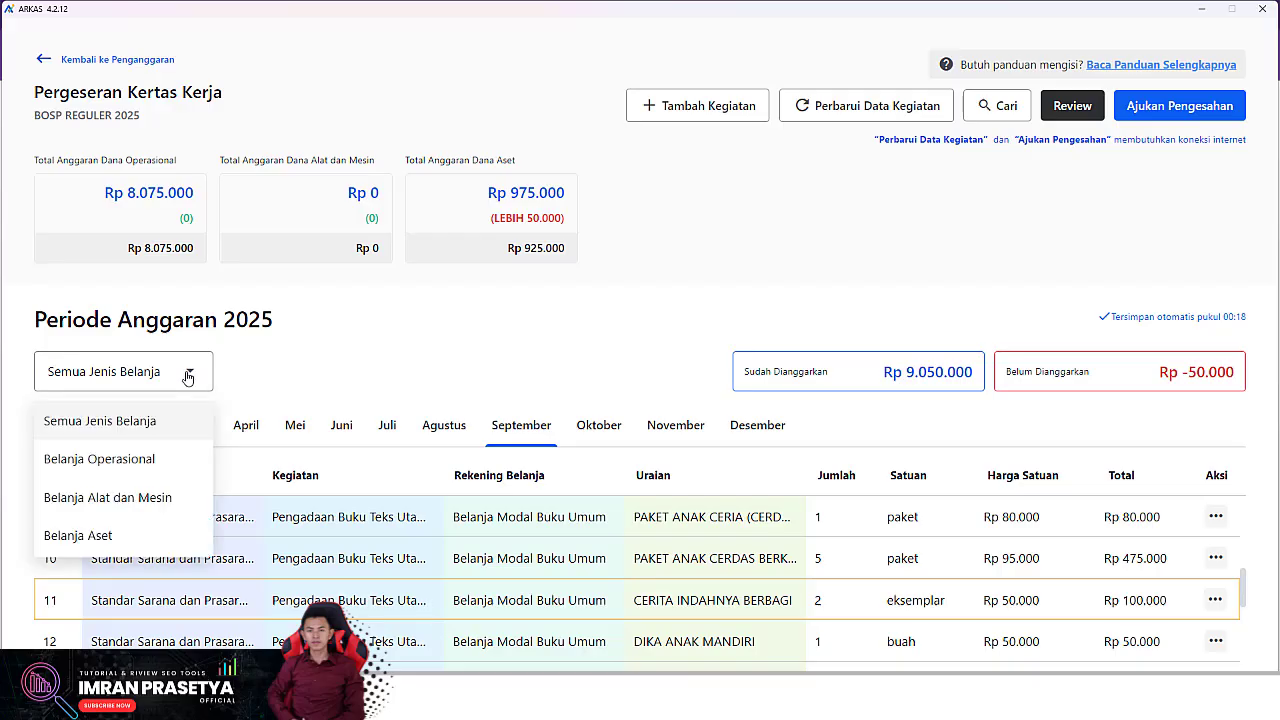
pyautogui.click(108, 540)
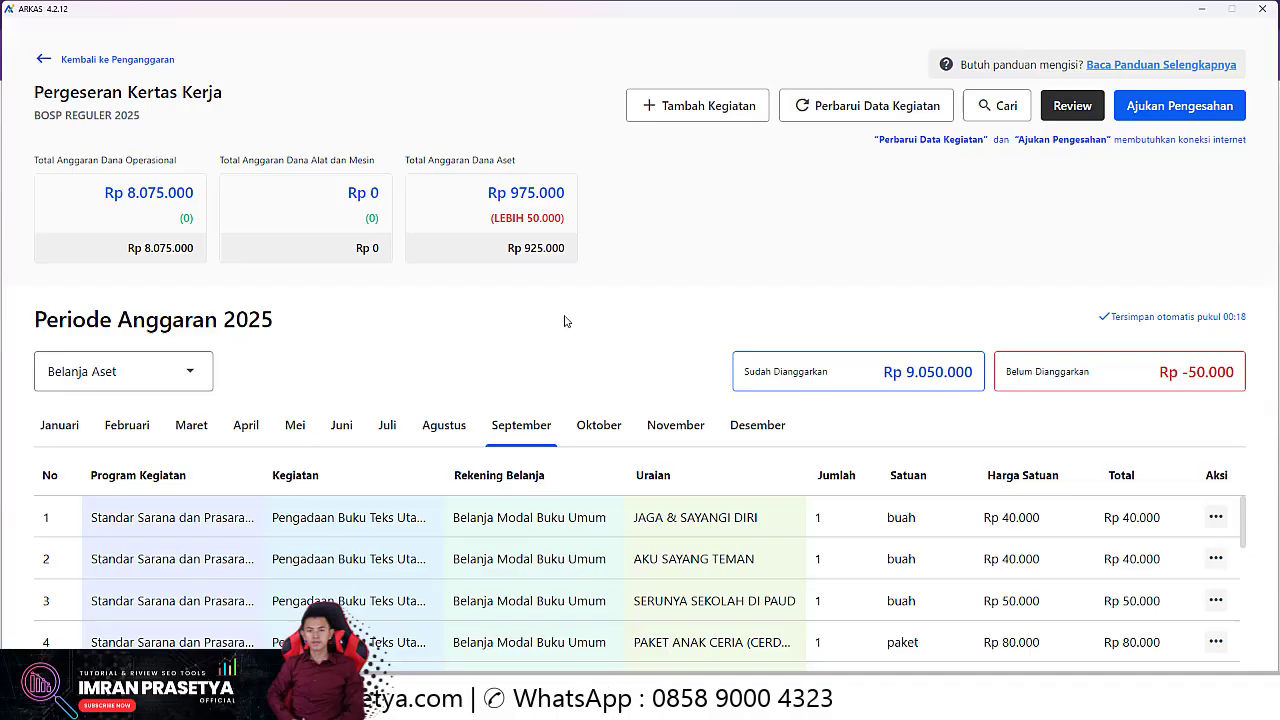
# Step: Set the September quantity of the asset item CERITA INDAHNYA BERBAGI to 1 and save the updated budget details
pyautogui.moveTo(1243, 529); pyautogui.dragTo(1243, 579)
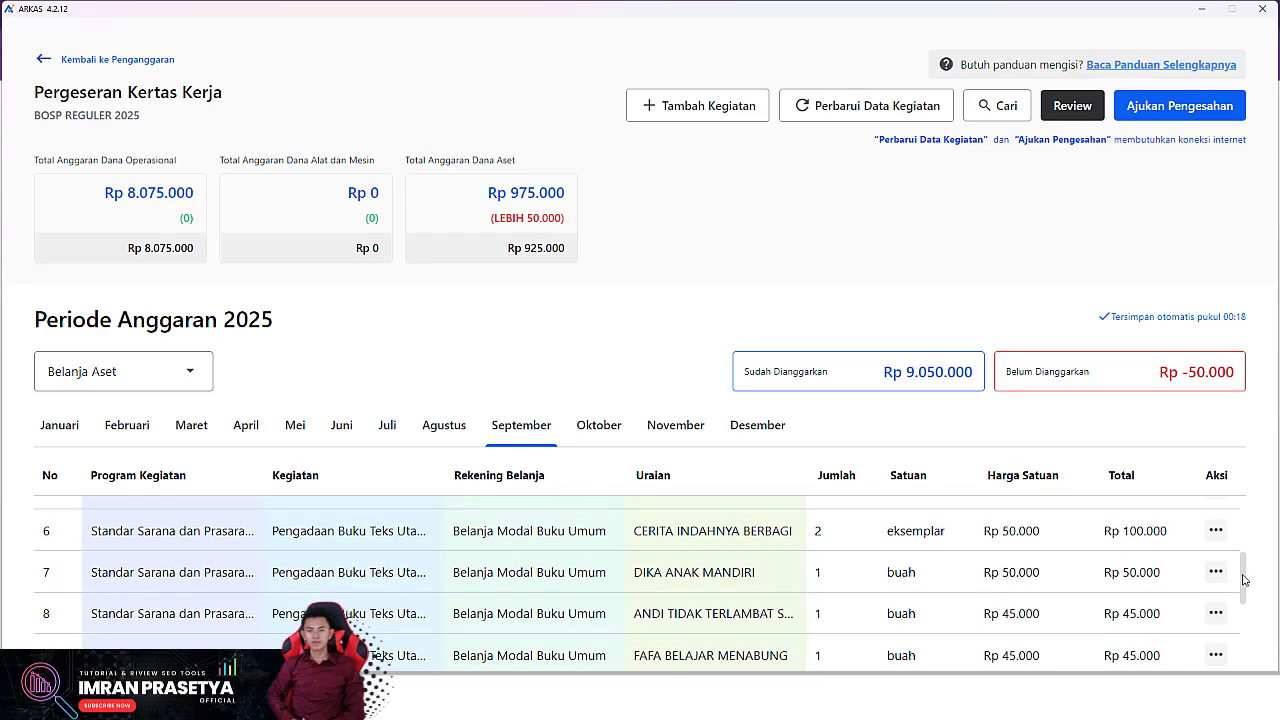
pyautogui.moveTo(1245, 580)
pyautogui.mouseDown()
pyautogui.moveTo(1245, 603)
pyautogui.moveTo(1245, 575)
pyautogui.mouseUp()
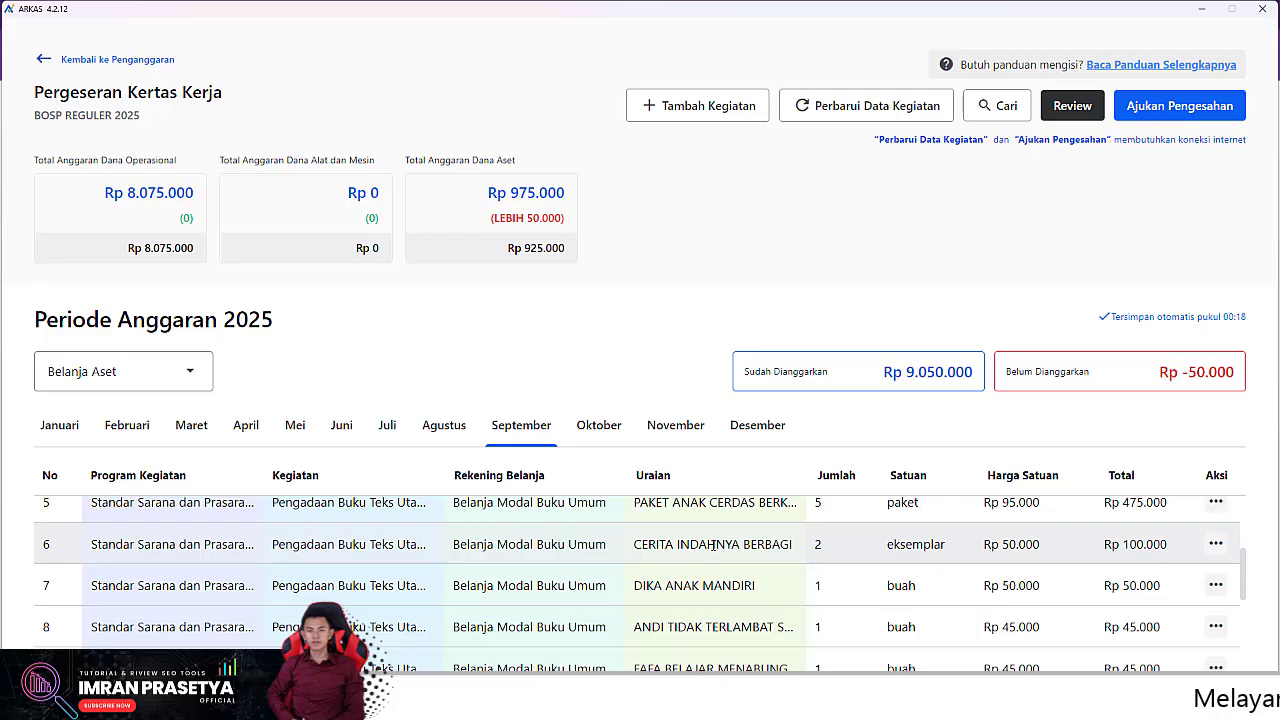
pyautogui.scroll(1, 793, 566)
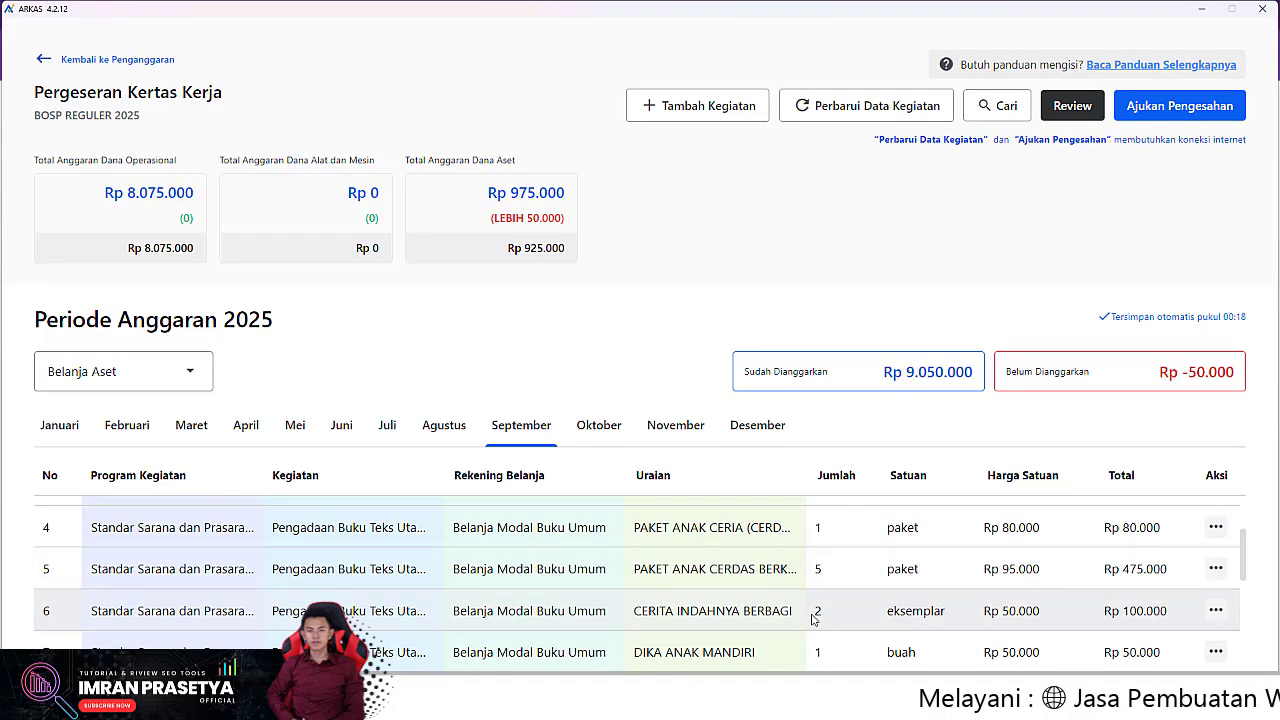
pyautogui.click(1215, 610)
pyautogui.click(1215, 610)
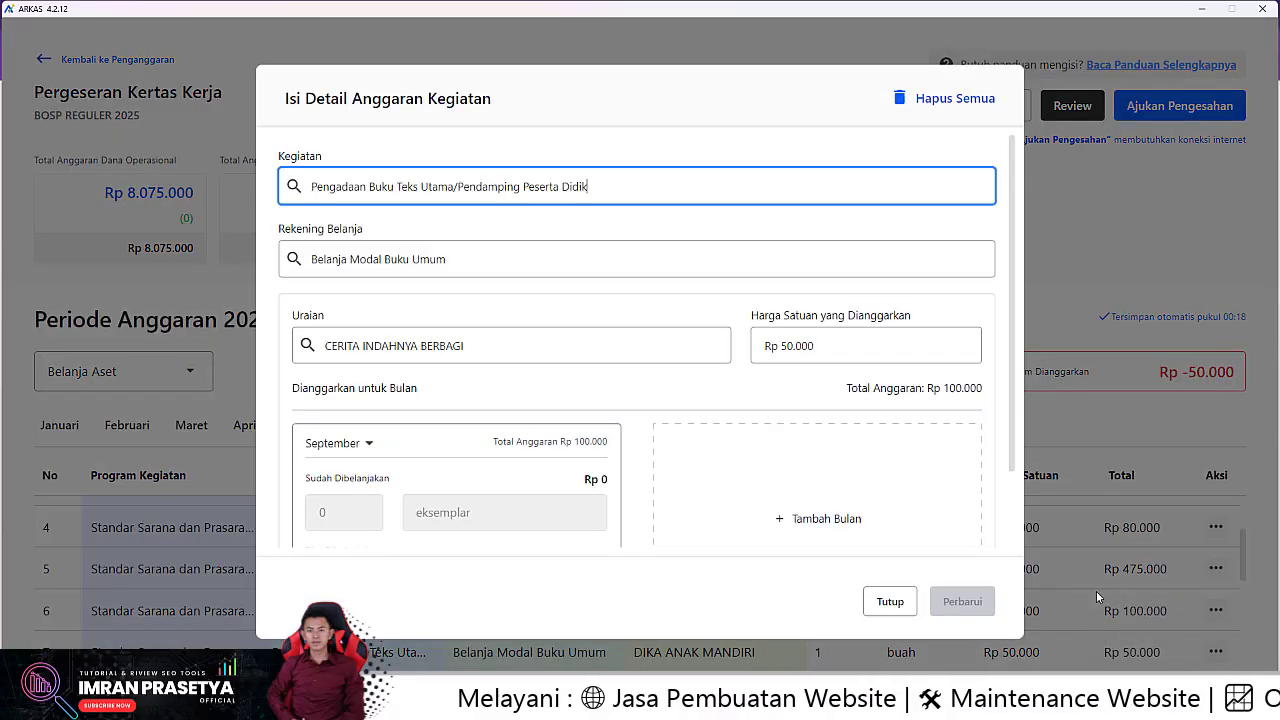
pyautogui.scroll(-2, 436, 461)
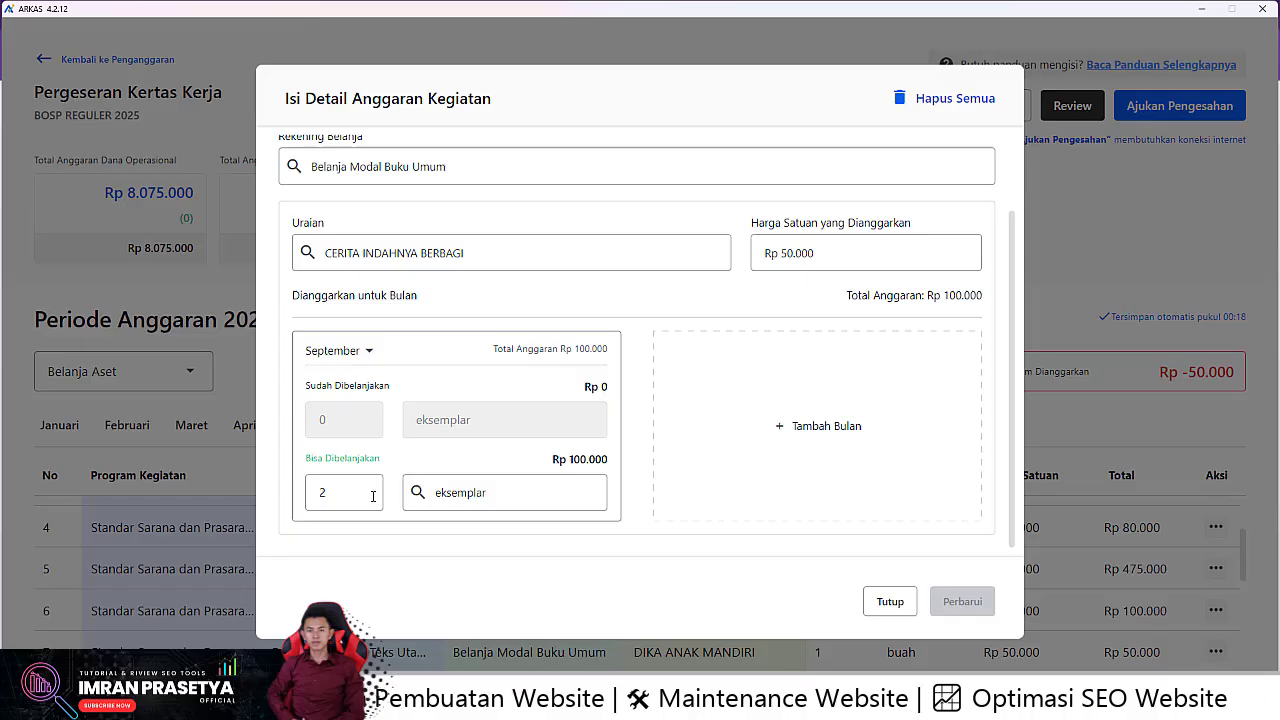
pyautogui.click(340, 493)
pyautogui.press('BackSpace')
pyautogui.write('1')
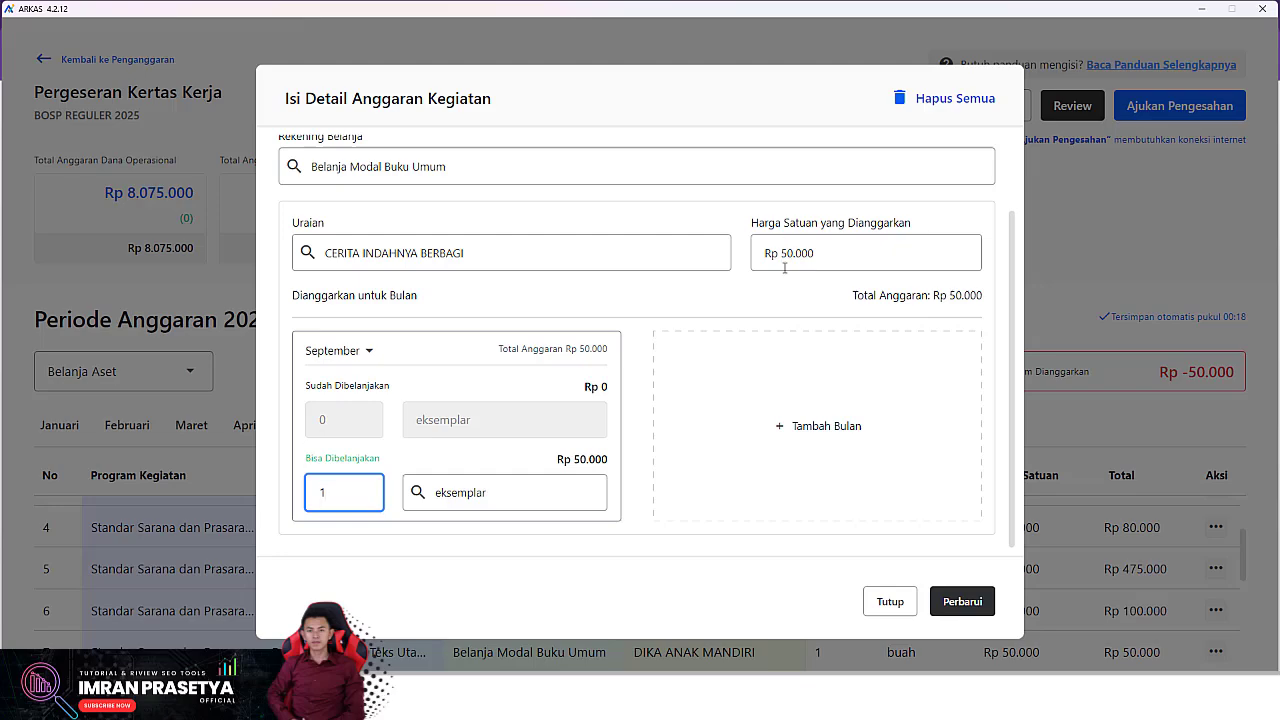
pyautogui.click(962, 599)
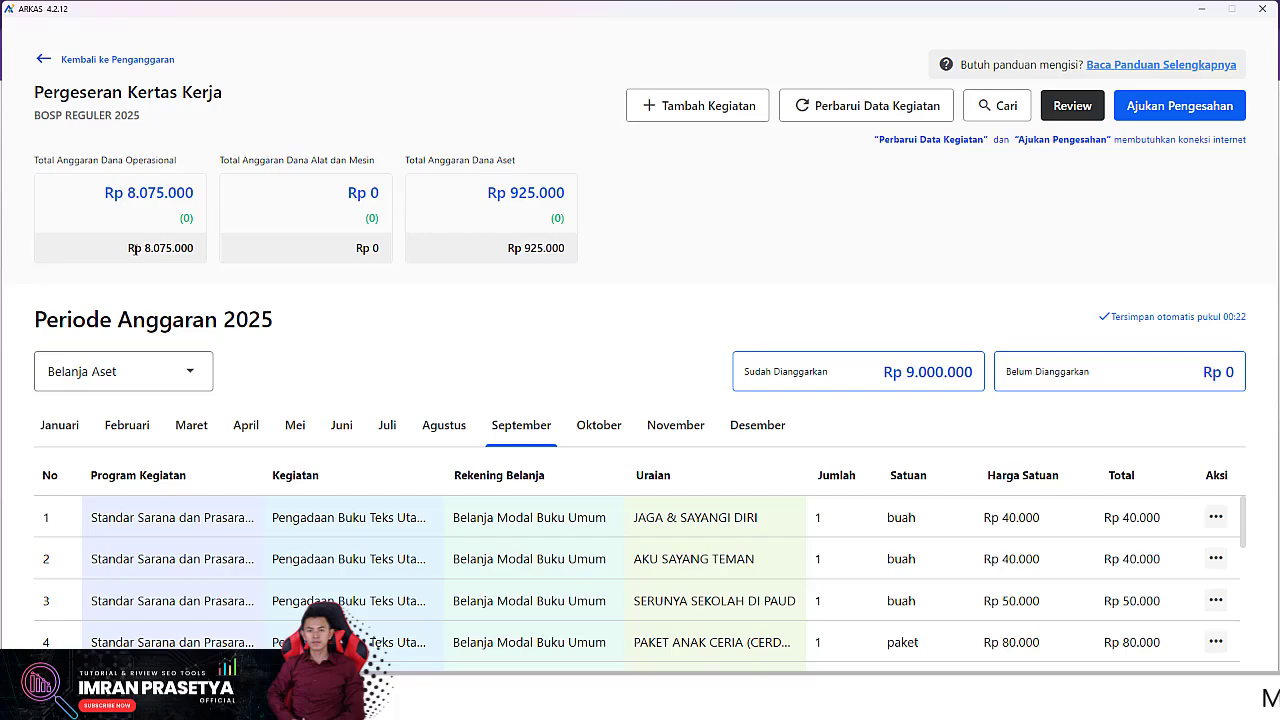
# Step: Compare the two amounts shown for each of the Dana Operasional, Dana Alat dan Mesin and Dana Aset budget totals
pyautogui.moveTo(165, 192); pyautogui.dragTo(218, 198)
pyautogui.click(89, 191)
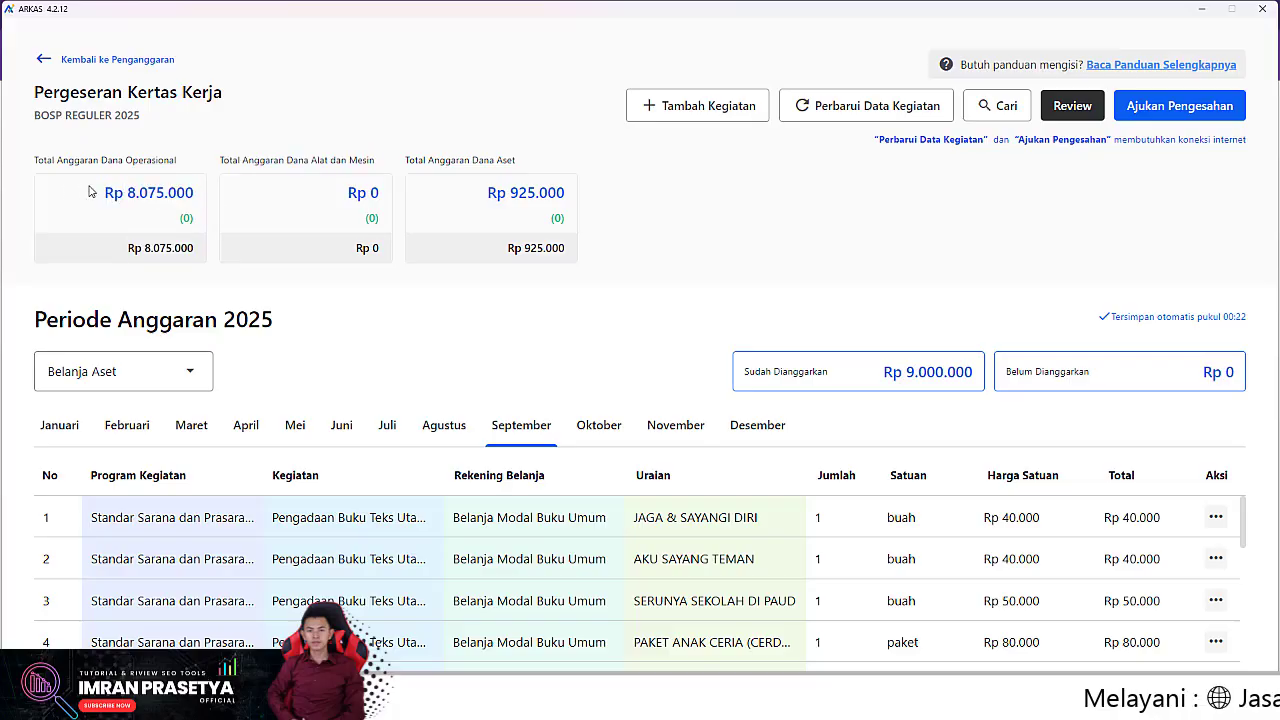
pyautogui.moveTo(104, 192); pyautogui.dragTo(193, 192)
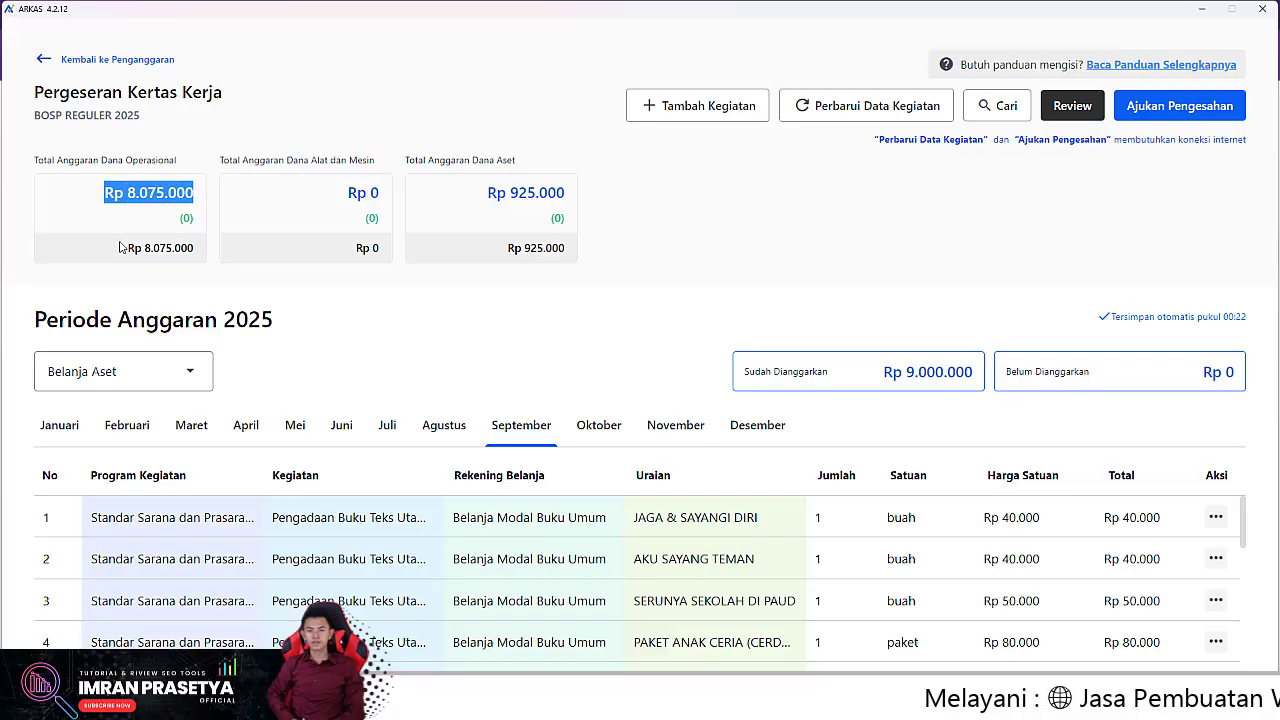
pyautogui.click(138, 200)
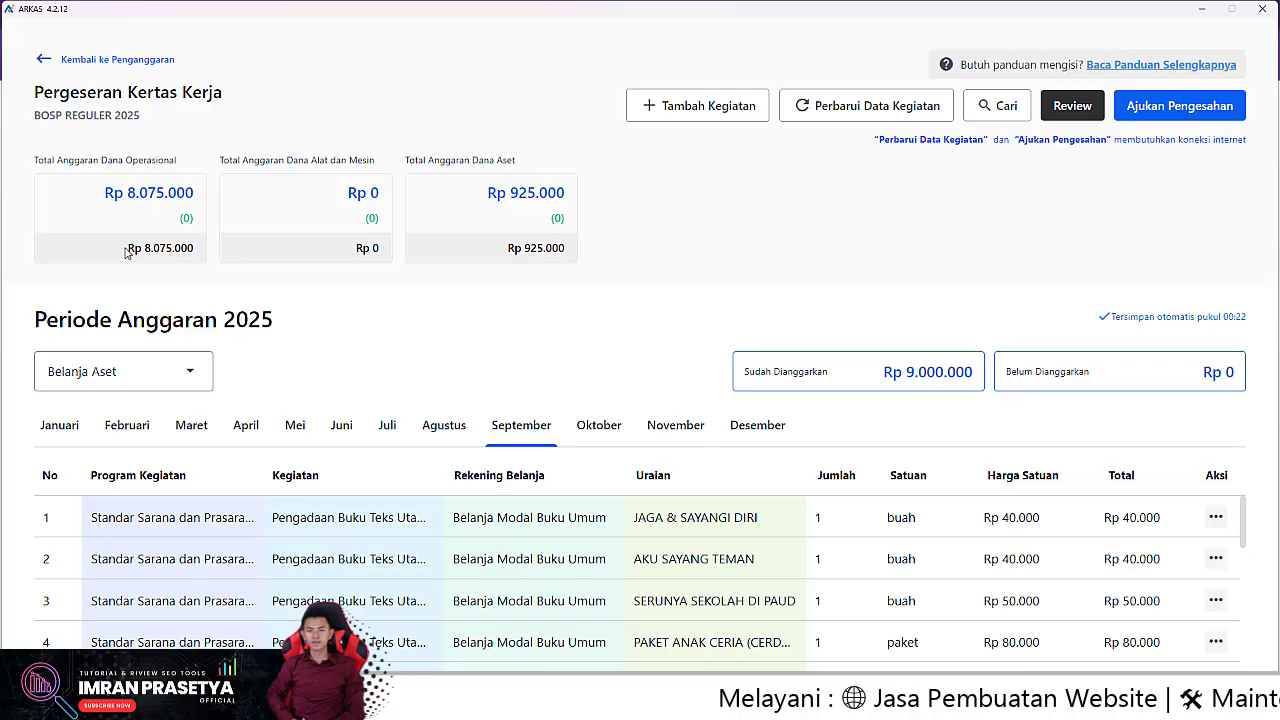
pyautogui.moveTo(127, 248); pyautogui.dragTo(197, 259)
pyautogui.click(321, 285)
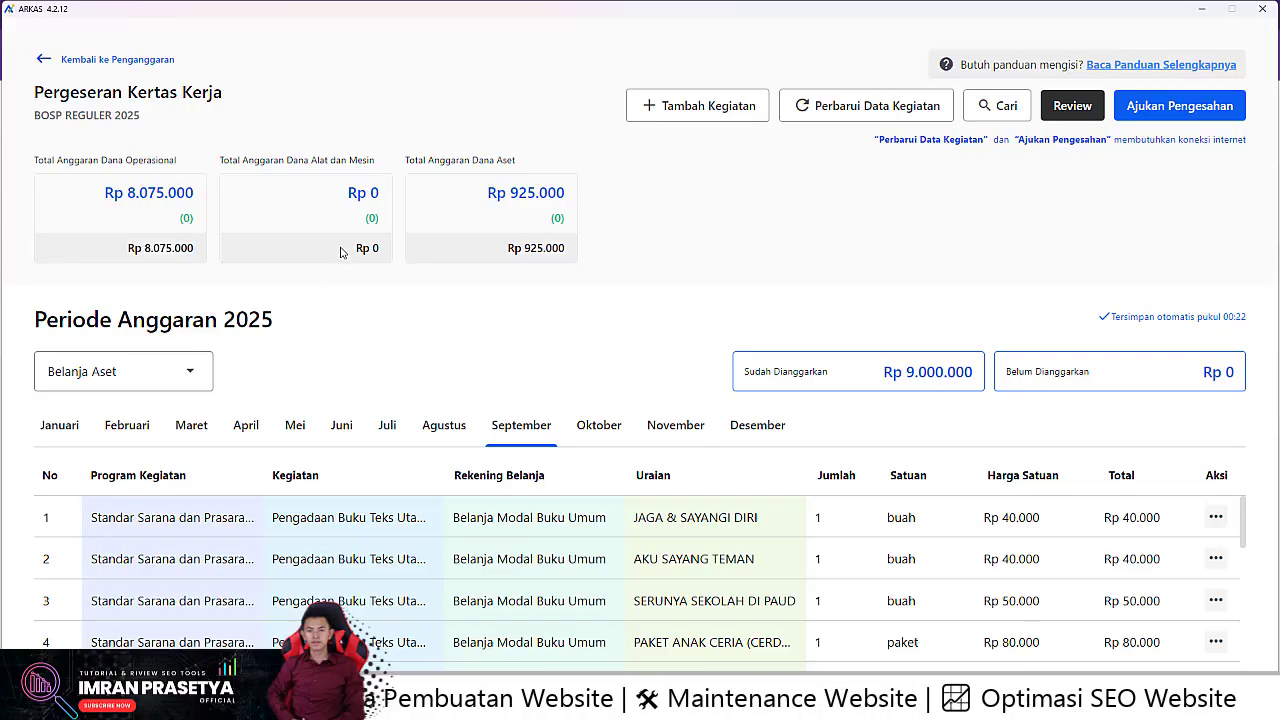
pyautogui.moveTo(357, 249); pyautogui.dragTo(380, 250)
pyautogui.moveTo(346, 193); pyautogui.dragTo(380, 195)
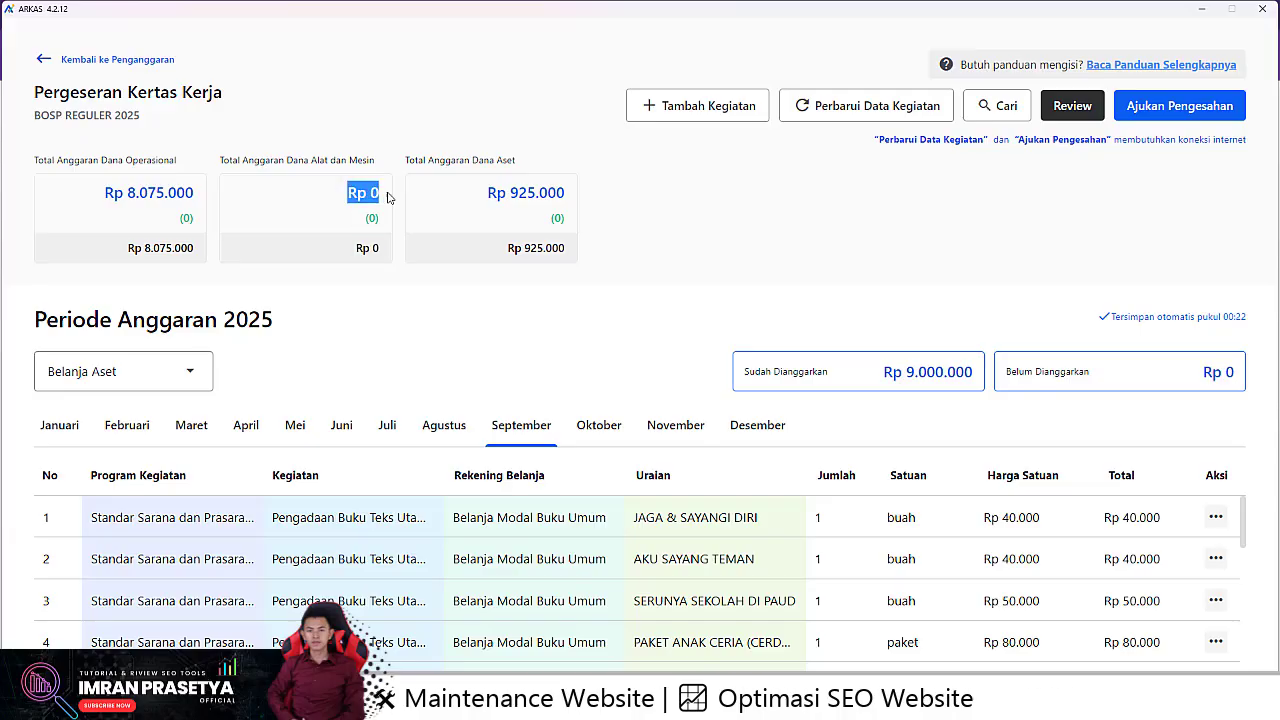
pyautogui.click(372, 240)
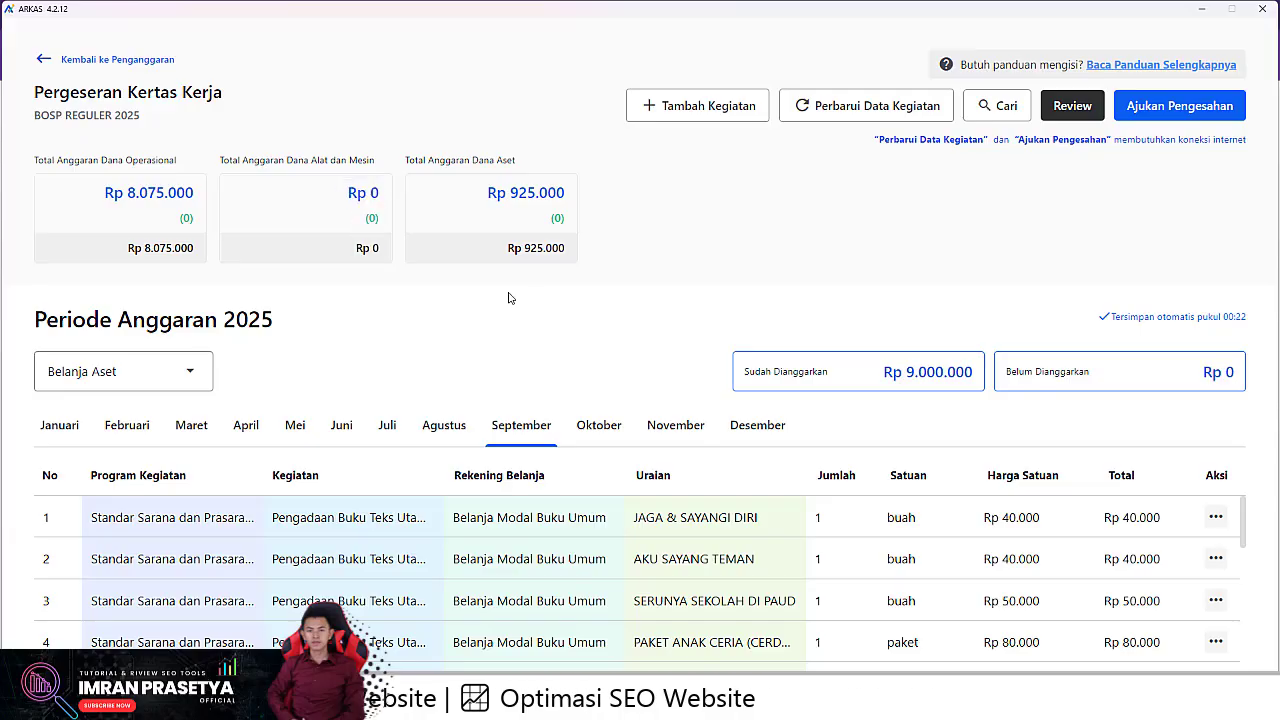
pyautogui.moveTo(517, 249); pyautogui.dragTo(590, 249)
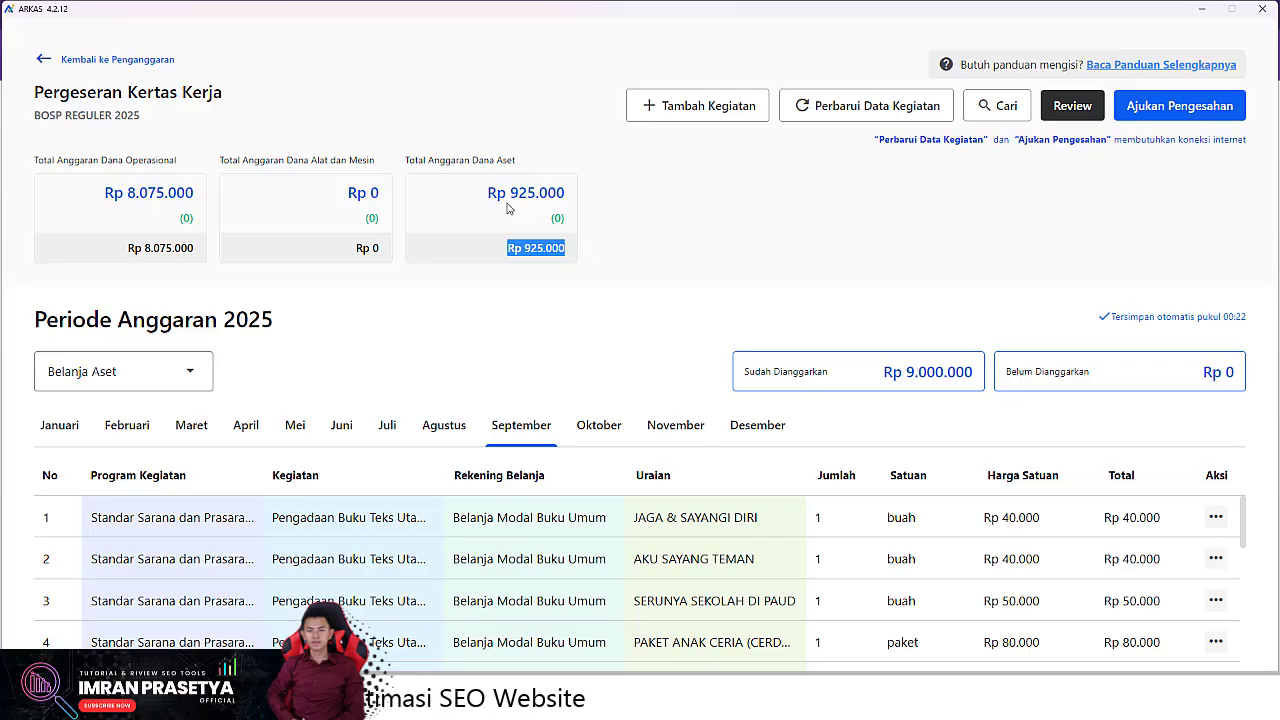
pyautogui.moveTo(488, 193); pyautogui.dragTo(643, 194)
pyautogui.click(641, 192)
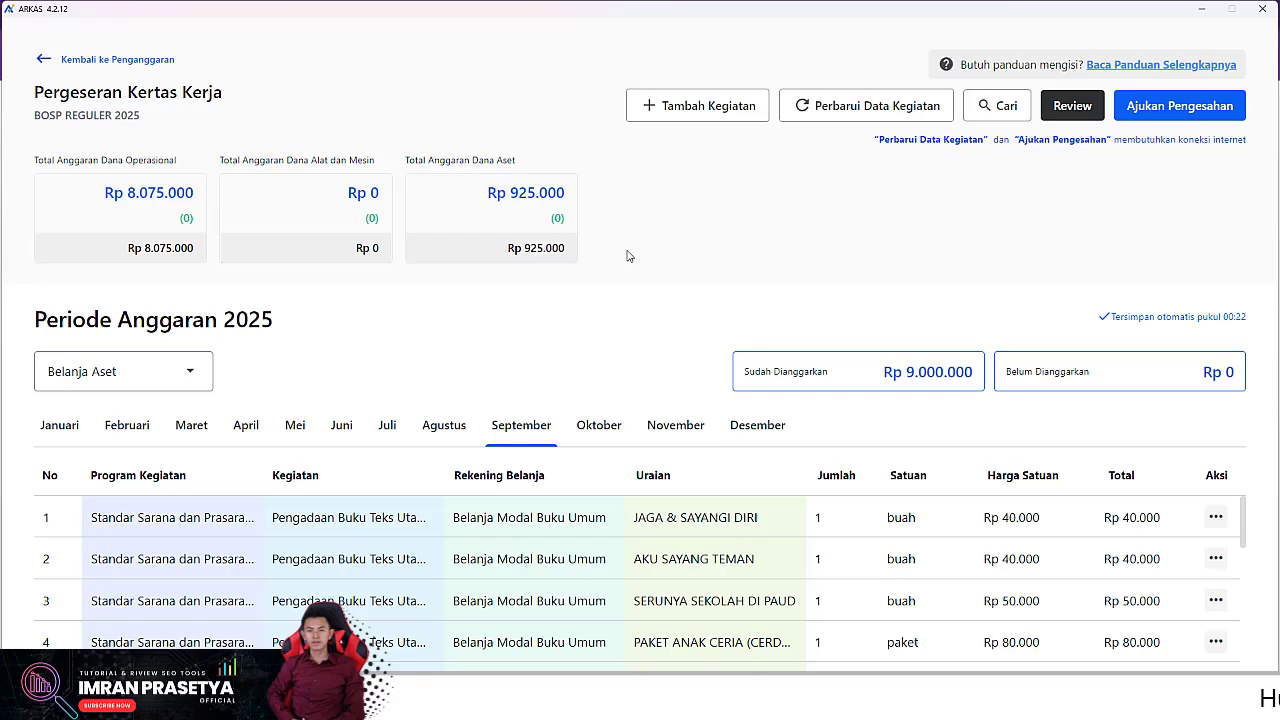
pyautogui.moveTo(715, 279); pyautogui.dragTo(77, 266)
pyautogui.click(892, 251)
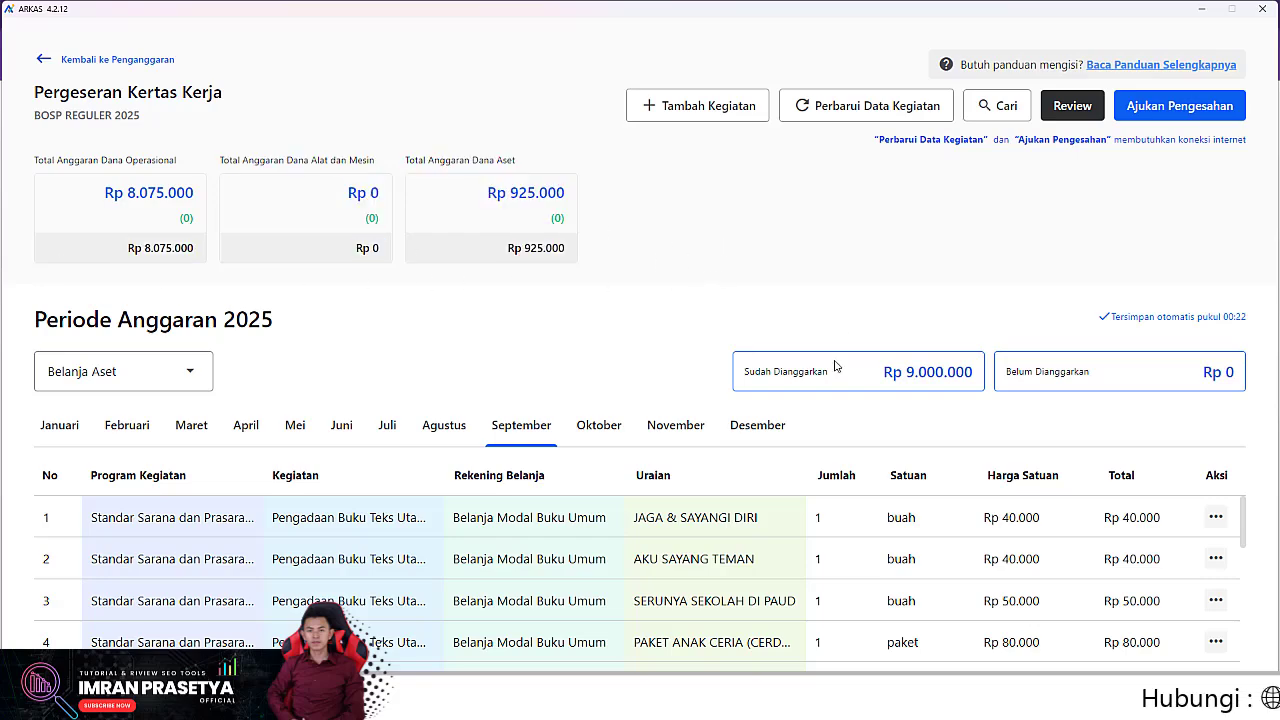